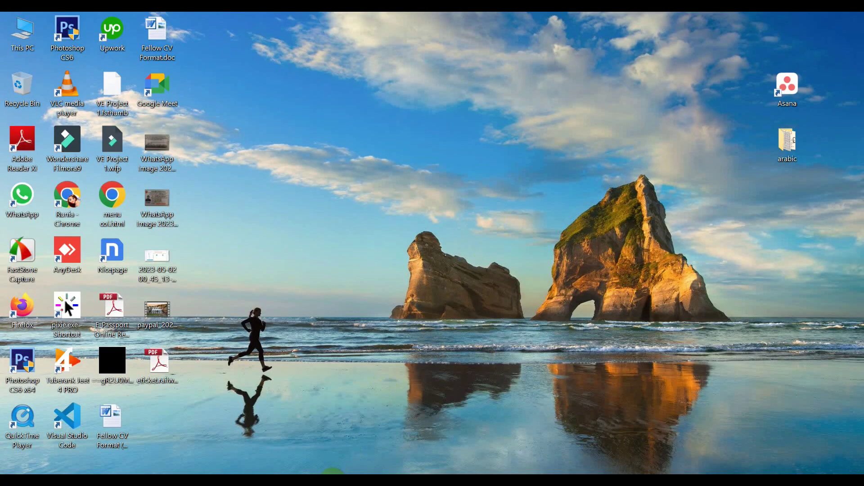
Bring the Chrome window showing the WordPress admin Dashboard to the front.
{"action": "mouse_move", "coordinate": [326, 480]}
{"action": "left_click", "coordinate": [430, 439]}
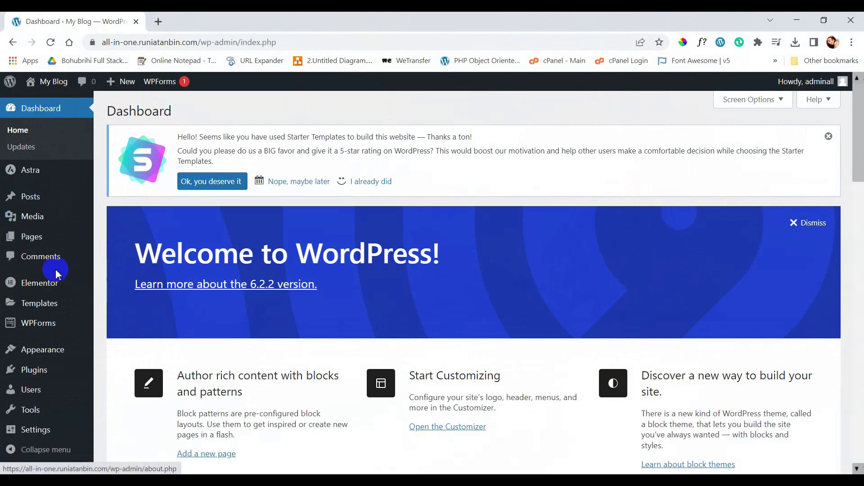
{"action": "scroll", "coordinate": [55, 271], "scroll_direction": "down", "scroll_amount": 3}
{"action": "scroll", "coordinate": [55, 271], "scroll_direction": "down", "scroll_amount": 3}
{"action": "scroll", "coordinate": [54, 270], "scroll_direction": "up", "scroll_amount": 6}
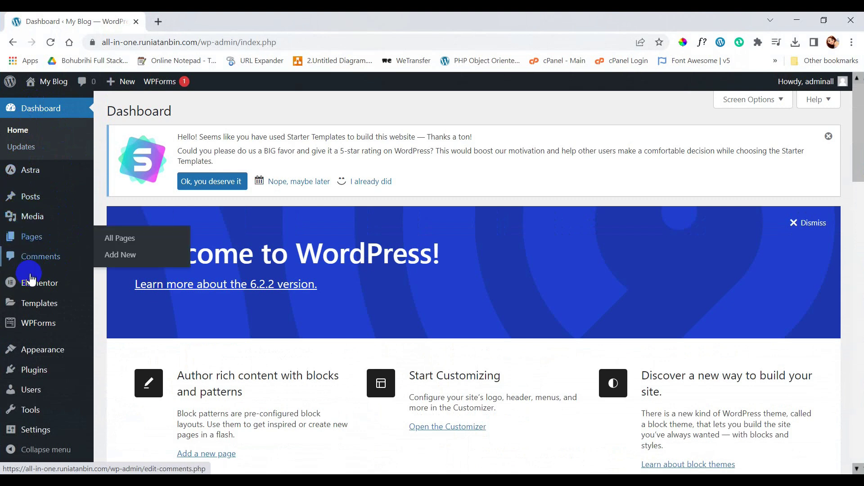
{"action": "mouse_move", "coordinate": [35, 367]}
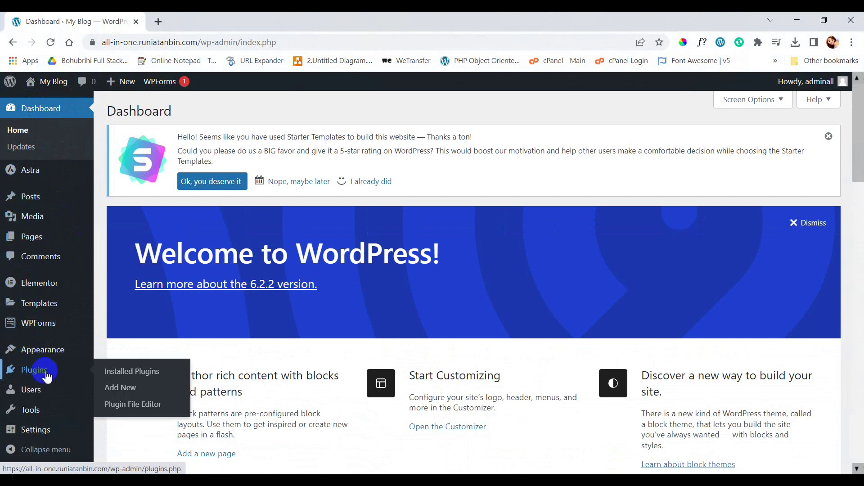
Search the Add New Plugins directory for 'contact'.
{"action": "left_click", "coordinate": [126, 394]}
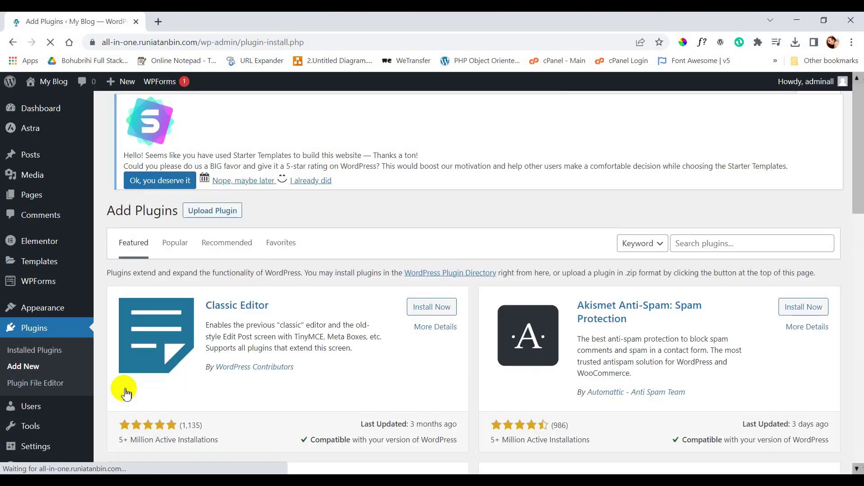
{"action": "left_click", "coordinate": [708, 223]}
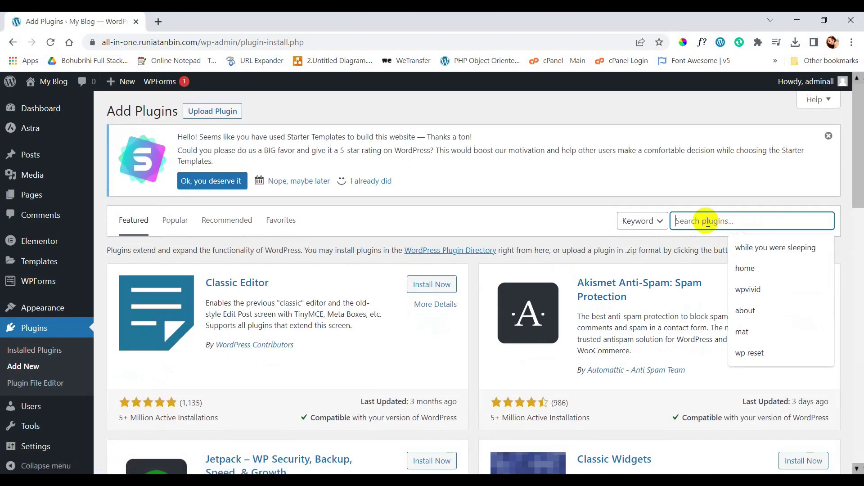
{"action": "type", "text": "contact form 7"}
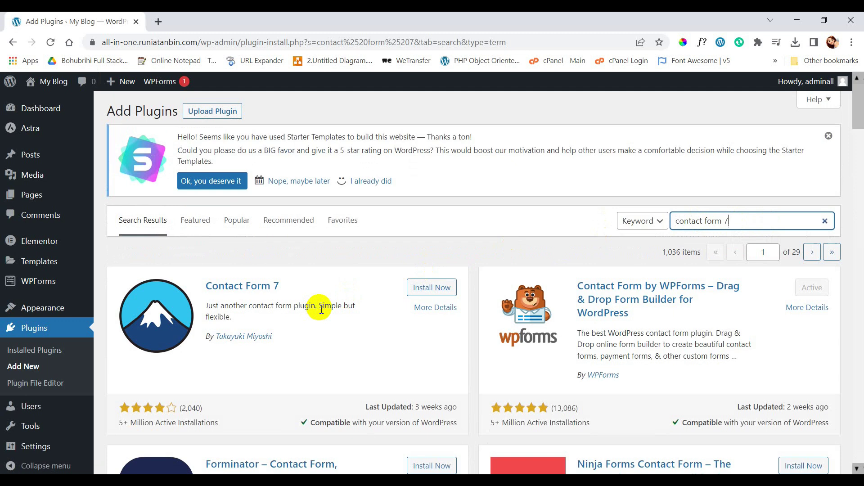
{"action": "scroll", "coordinate": [321, 308], "scroll_direction": "down", "scroll_amount": 2}
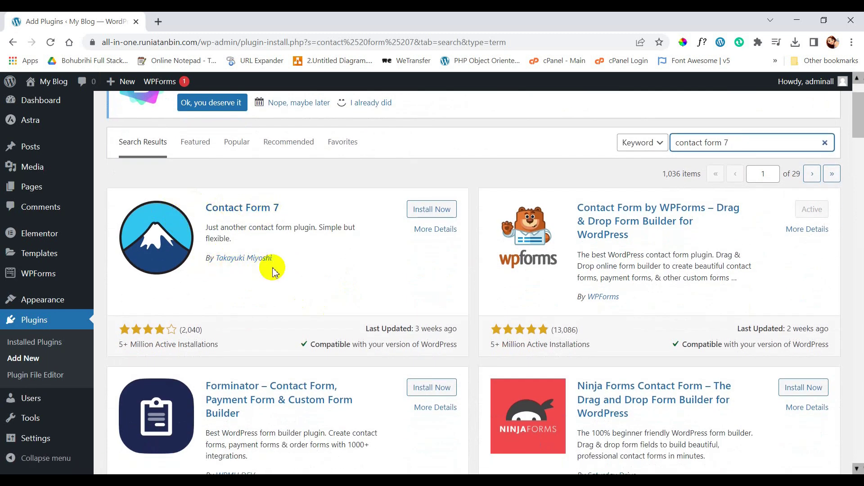
Install and activate the Contact Form 7 plugin.
{"action": "left_click", "coordinate": [432, 210]}
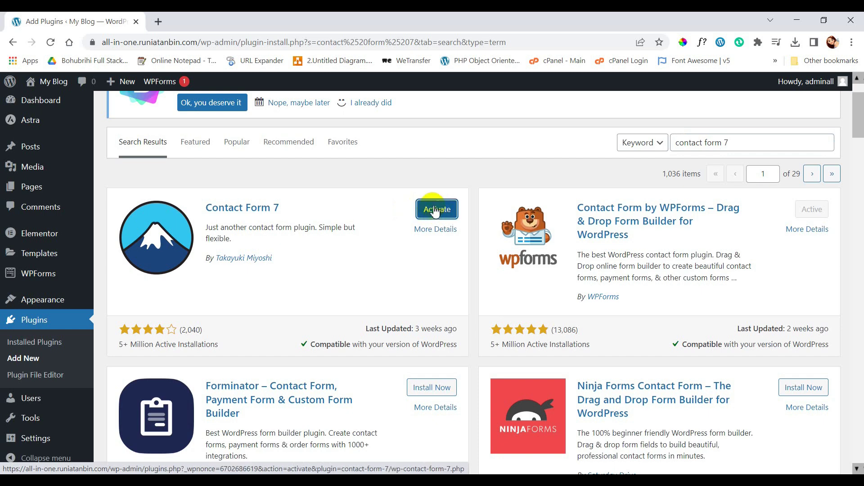
{"action": "left_click", "coordinate": [436, 211]}
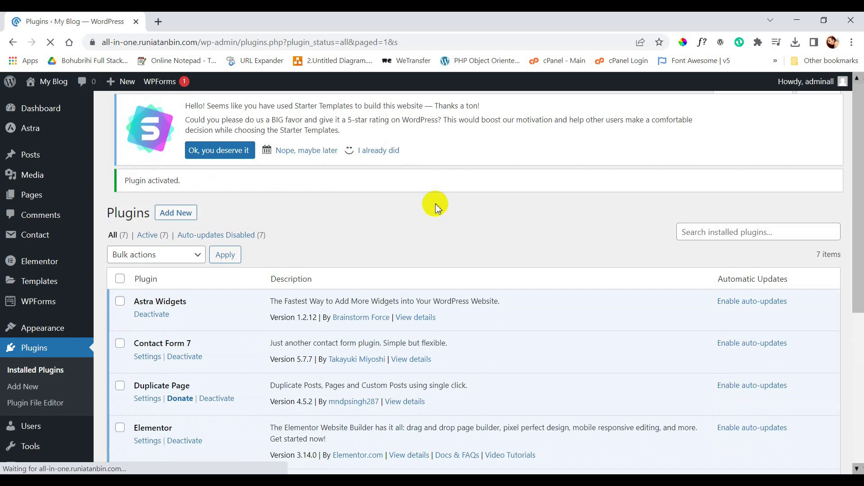
{"action": "scroll", "coordinate": [257, 235], "scroll_direction": "down", "scroll_amount": 1}
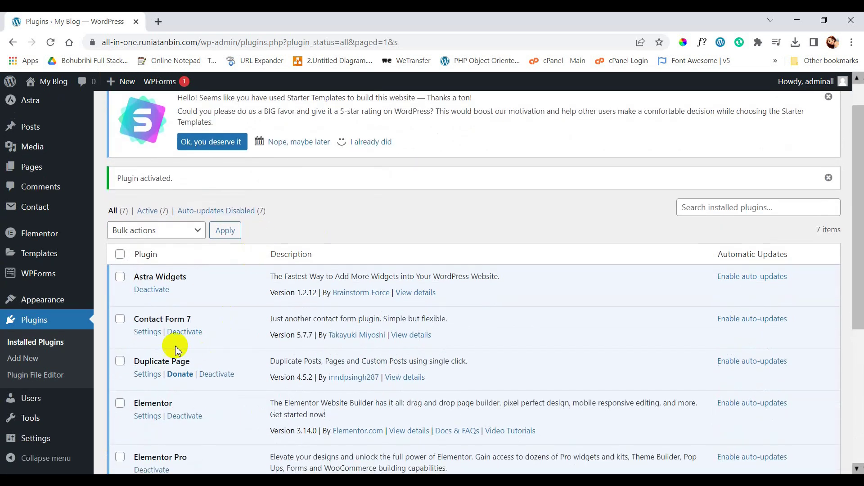
{"action": "scroll", "coordinate": [212, 333], "scroll_direction": "up", "scroll_amount": 1}
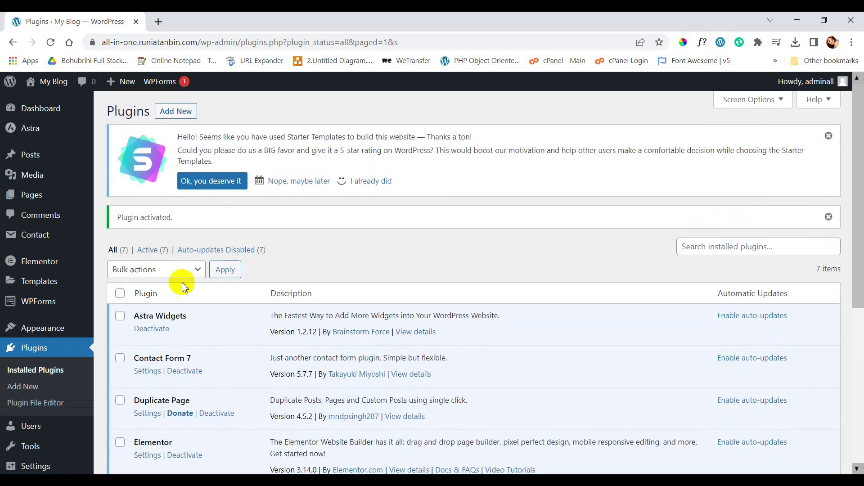
{"action": "mouse_move", "coordinate": [36, 245]}
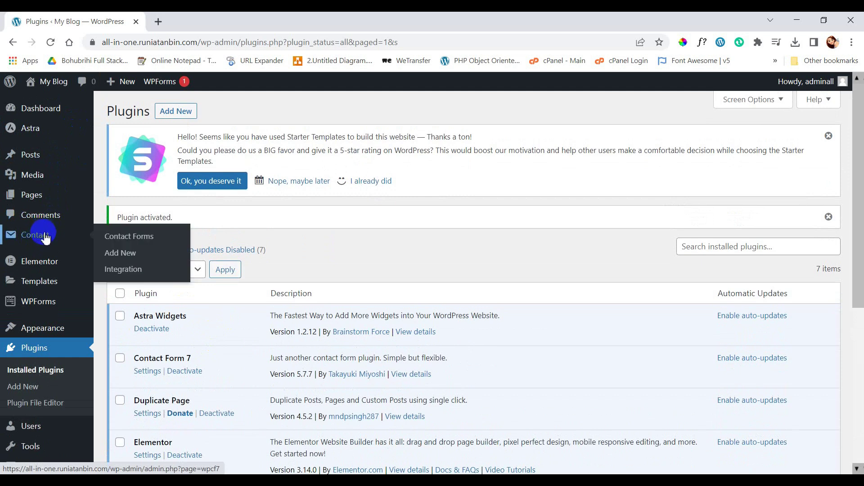
Open Contact form 1's editor from the Contact Forms list in a new tab.
{"action": "left_click", "coordinate": [46, 238]}
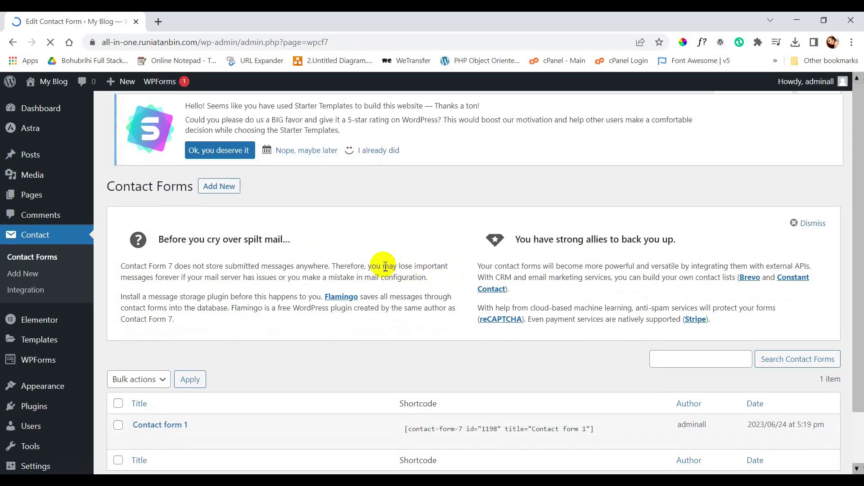
{"action": "scroll", "coordinate": [382, 265], "scroll_direction": "down", "scroll_amount": 2}
{"action": "mouse_move", "coordinate": [125, 385]}
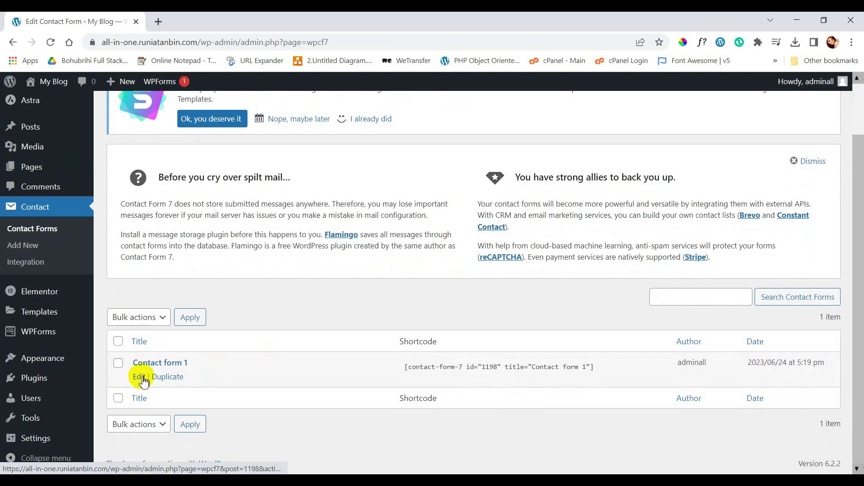
{"action": "middle_click", "coordinate": [140, 378]}
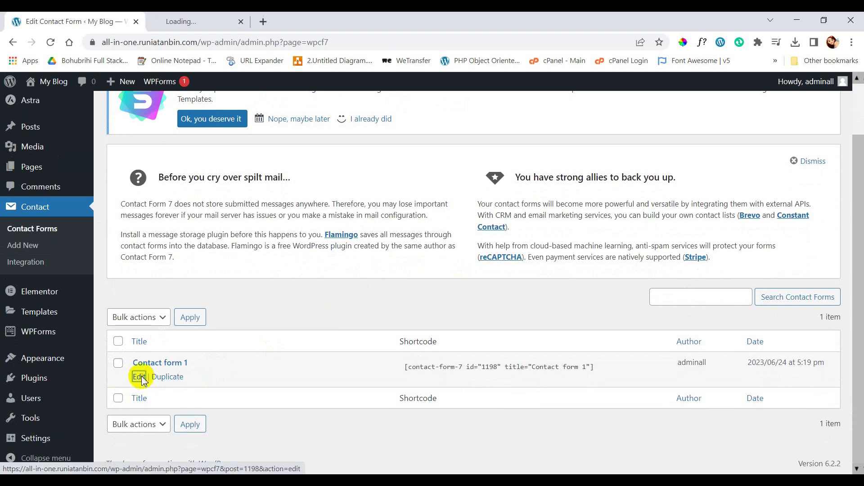
{"action": "left_click", "coordinate": [219, 23]}
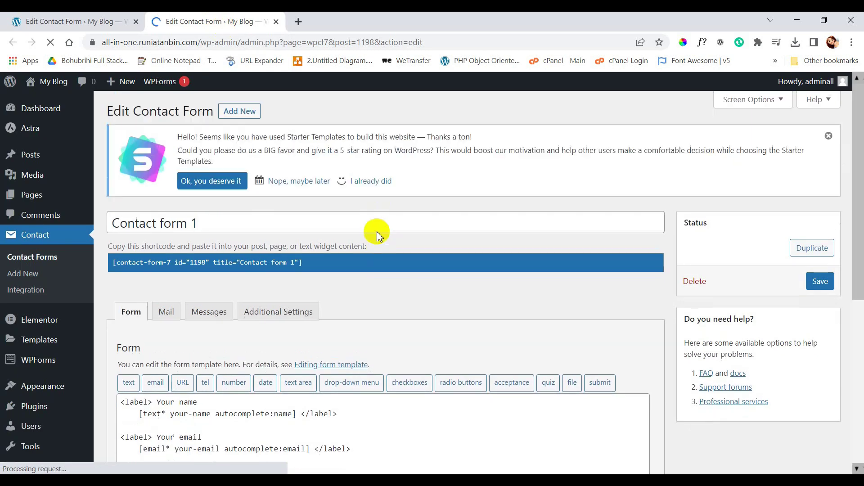
Insert blank lines after the email field line in the form template.
{"action": "scroll", "coordinate": [377, 234], "scroll_direction": "down", "scroll_amount": 5}
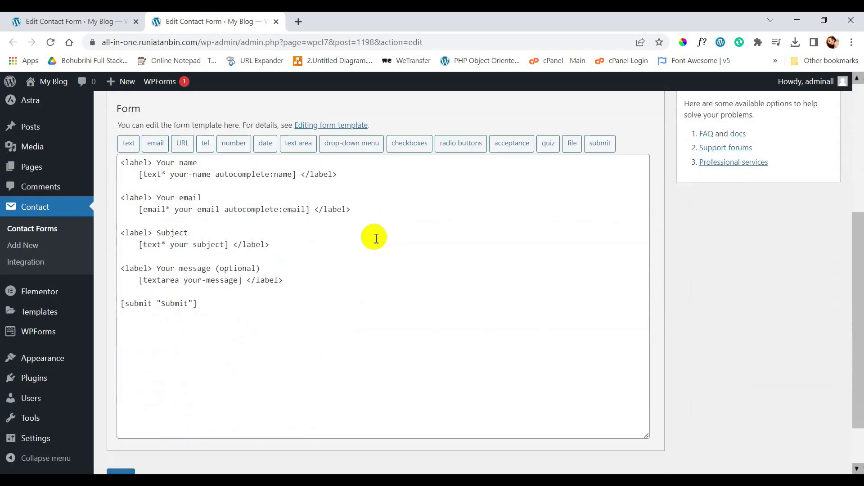
{"action": "scroll", "coordinate": [377, 239], "scroll_direction": "down", "scroll_amount": 1}
{"action": "scroll", "coordinate": [377, 241], "scroll_direction": "up", "scroll_amount": 3}
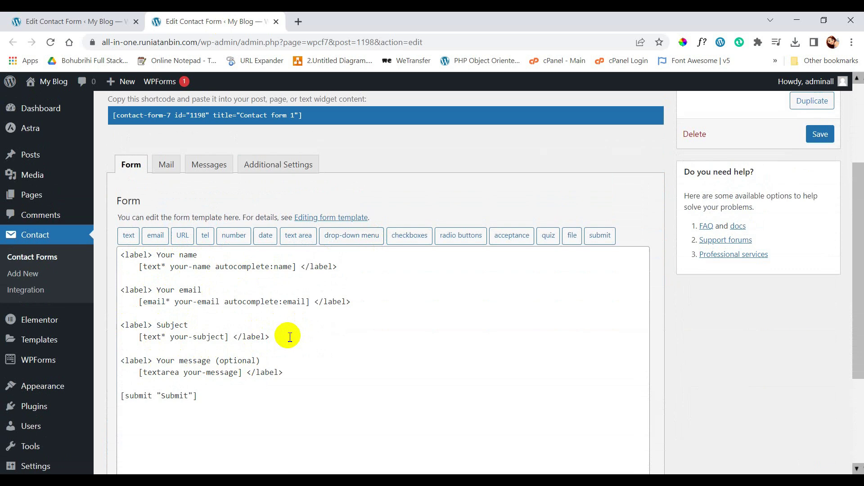
{"action": "left_click", "coordinate": [363, 302]}
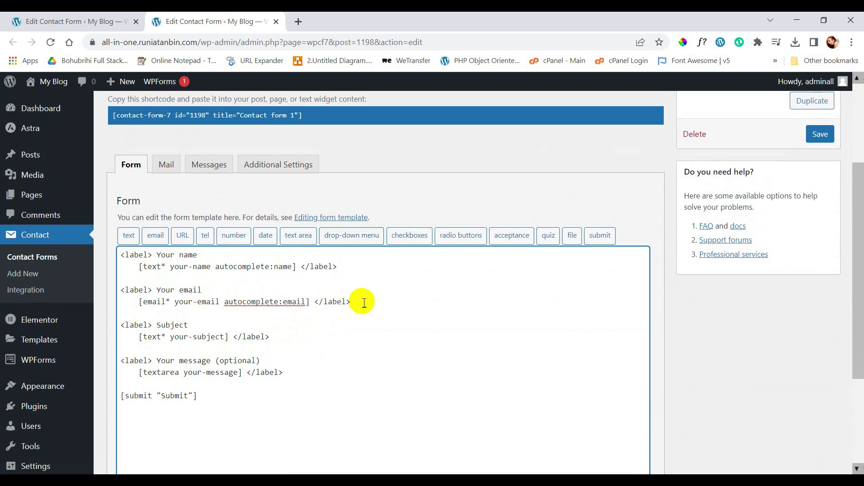
{"action": "key", "text": "Return"}
{"action": "key", "text": "Return"}
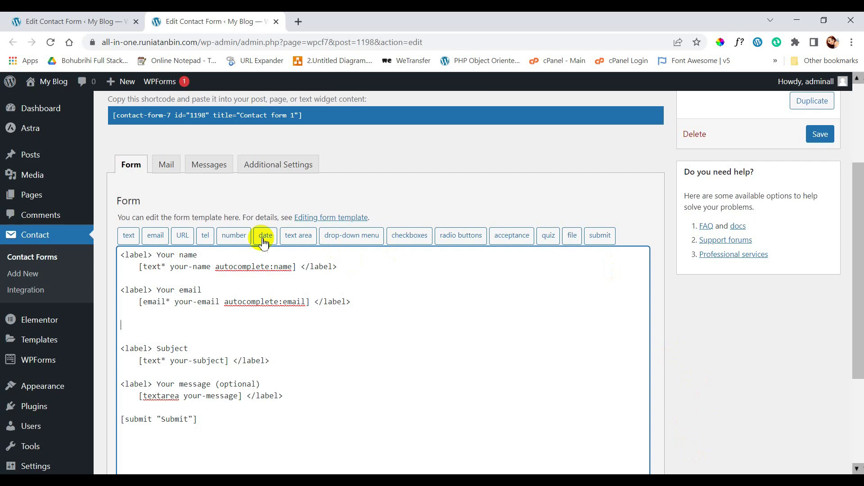
Insert a required tel field using 'Phone' as its placeholder into the template.
{"action": "left_click", "coordinate": [205, 239]}
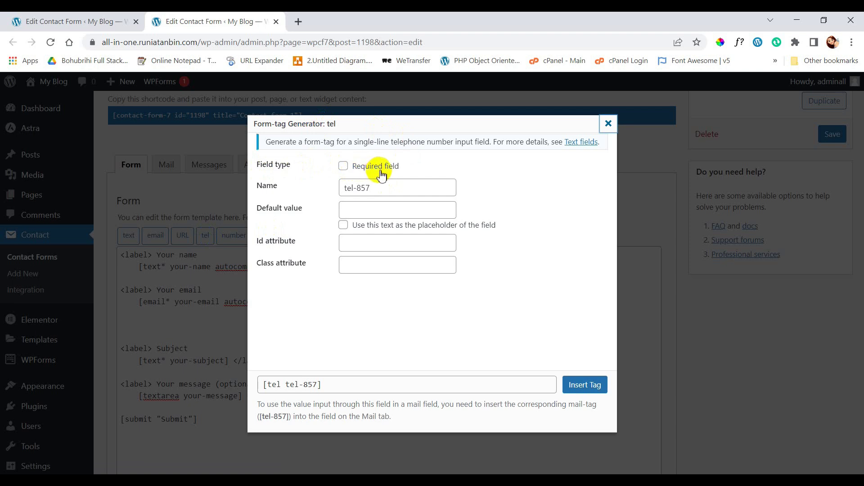
{"action": "left_click", "coordinate": [344, 166]}
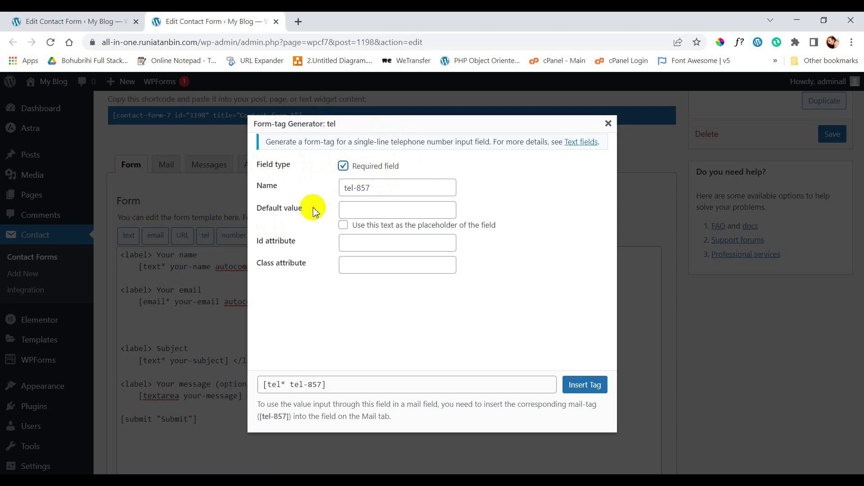
{"action": "left_click", "coordinate": [369, 213]}
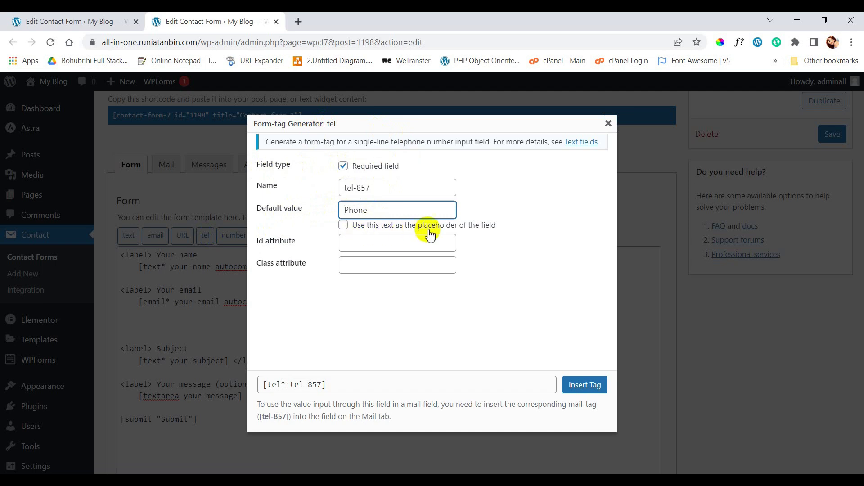
{"action": "left_click", "coordinate": [344, 225]}
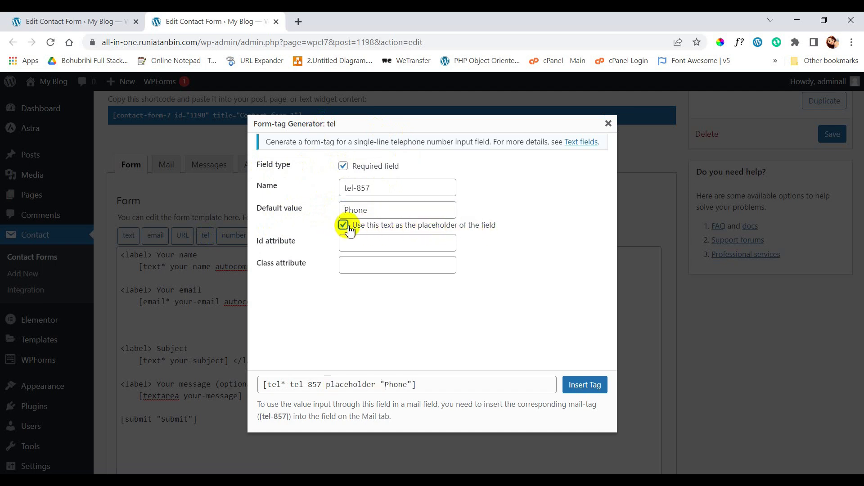
{"action": "left_click", "coordinate": [585, 386]}
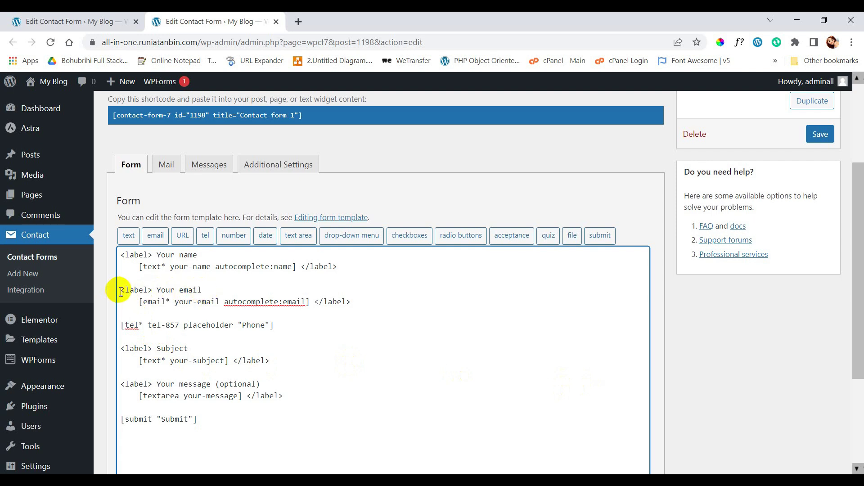
Wrap the phone field in a <label> reading 'Your Phone', copied from the email label.
{"action": "left_click_drag", "start_coordinate": [119, 290], "coordinate": [203, 288]}
{"action": "key", "text": "ctrl+c"}
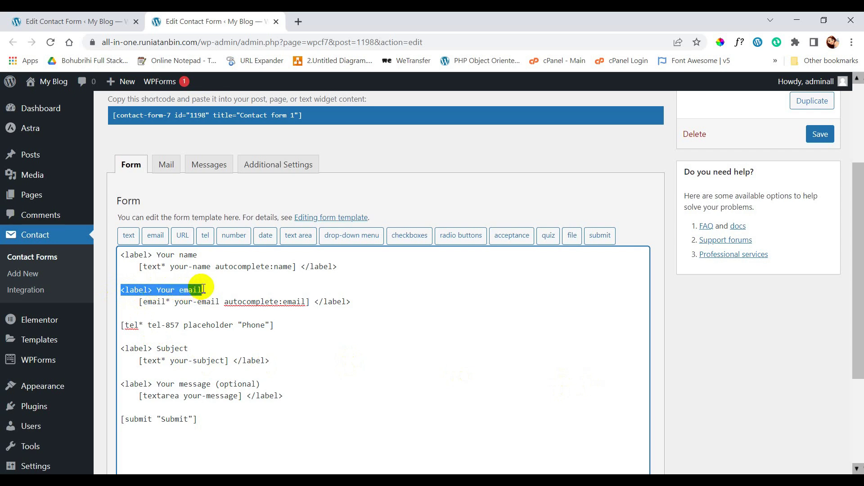
{"action": "left_click", "coordinate": [153, 314]}
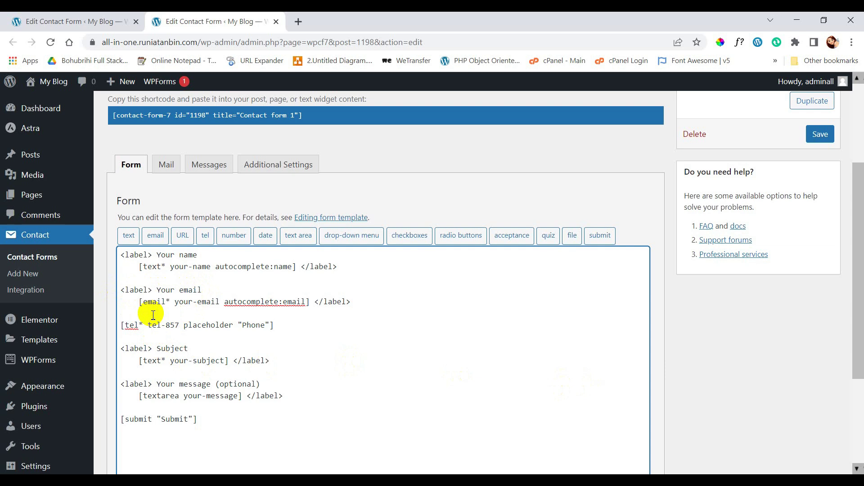
{"action": "key", "text": "ctrl+v"}
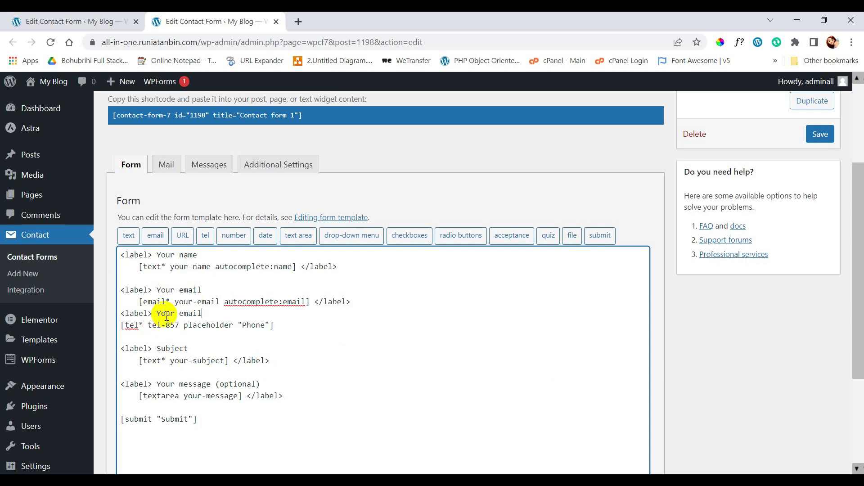
{"action": "left_click_drag", "start_coordinate": [314, 301], "coordinate": [355, 301]}
{"action": "key", "text": "ctrl+c"}
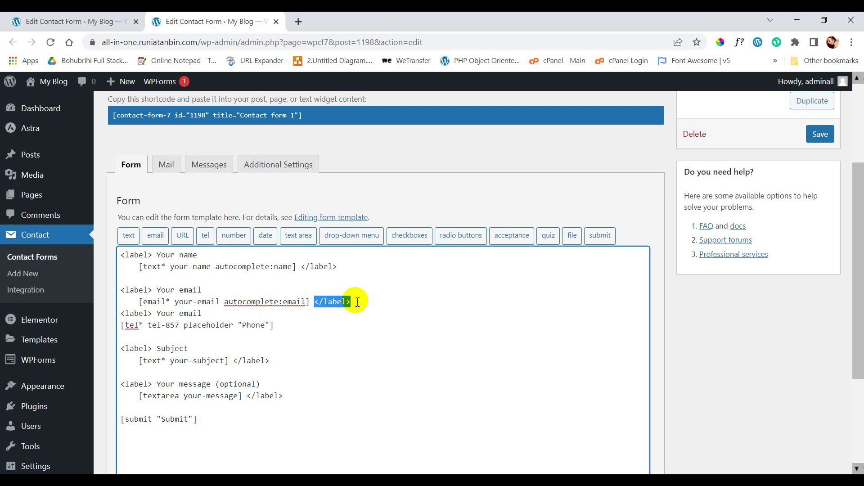
{"action": "left_click", "coordinate": [304, 328]}
{"action": "key", "text": "ctrl+v"}
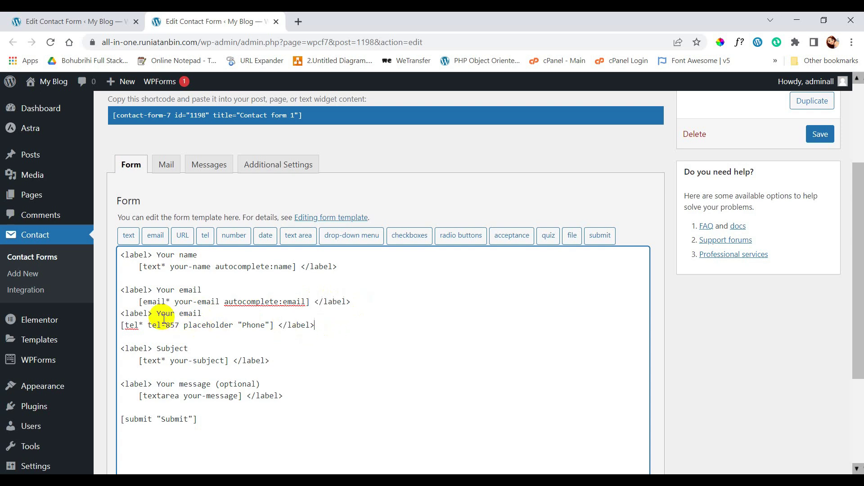
{"action": "double_click", "coordinate": [187, 315]}
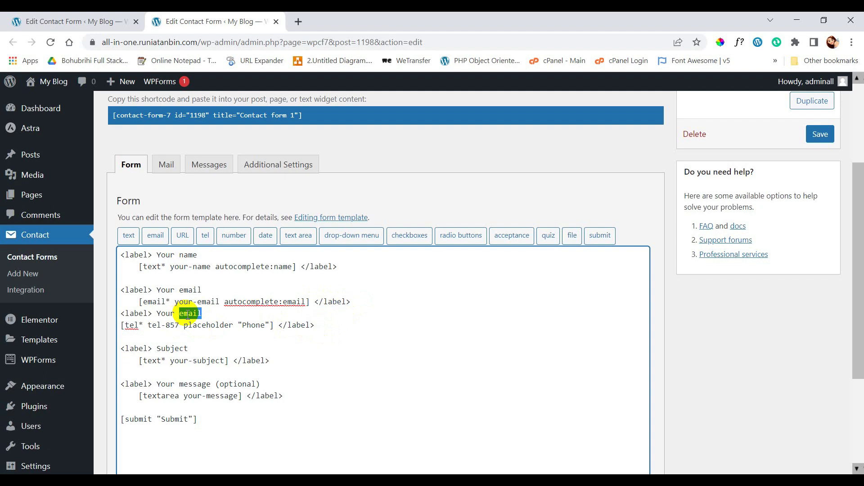
{"action": "type", "text": "Phon"}
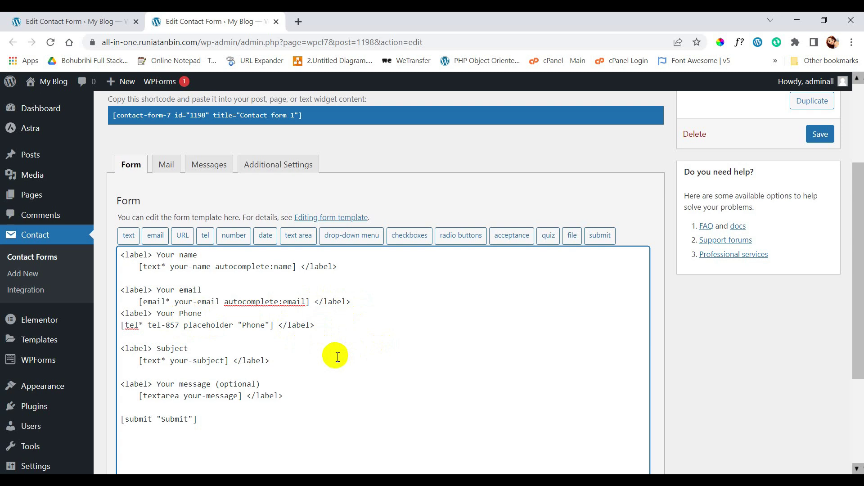
Save Contact form 1 and select its shortcode for copying.
{"action": "scroll", "coordinate": [333, 358], "scroll_direction": "down", "scroll_amount": 1}
{"action": "scroll", "coordinate": [261, 383], "scroll_direction": "down", "scroll_amount": 2}
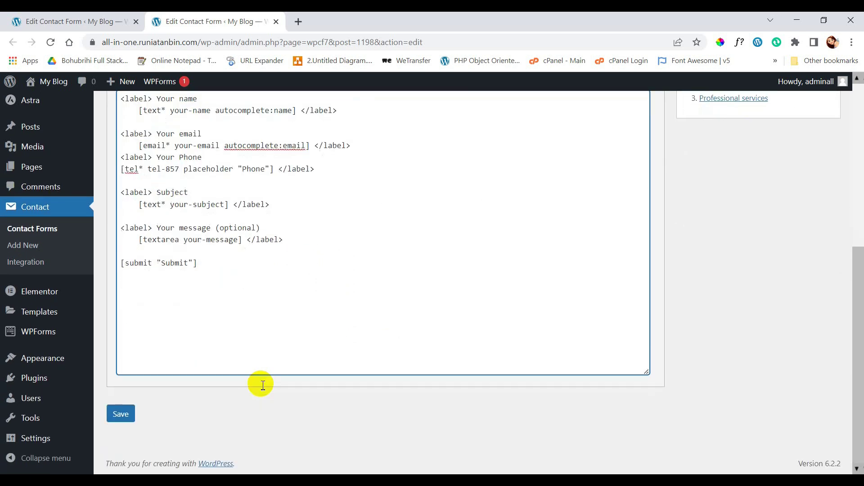
{"action": "left_click", "coordinate": [122, 416]}
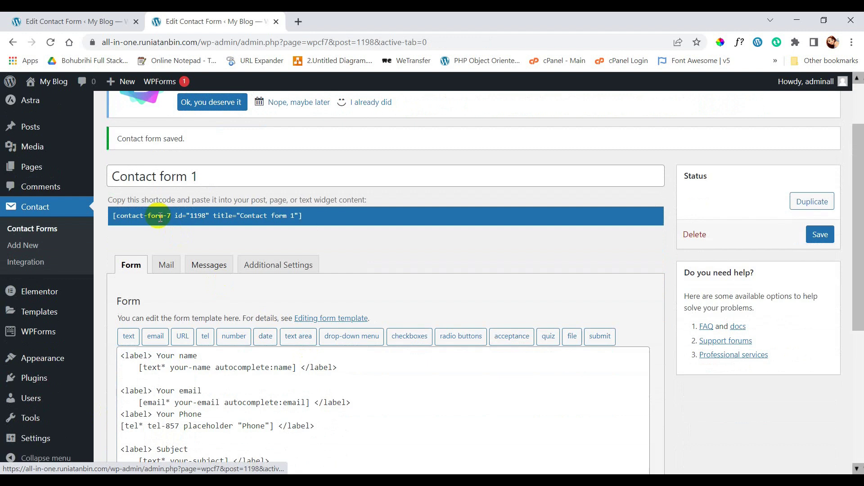
{"action": "left_click_drag", "start_coordinate": [124, 217], "coordinate": [319, 218]}
{"action": "key", "text": "ctrl+c"}
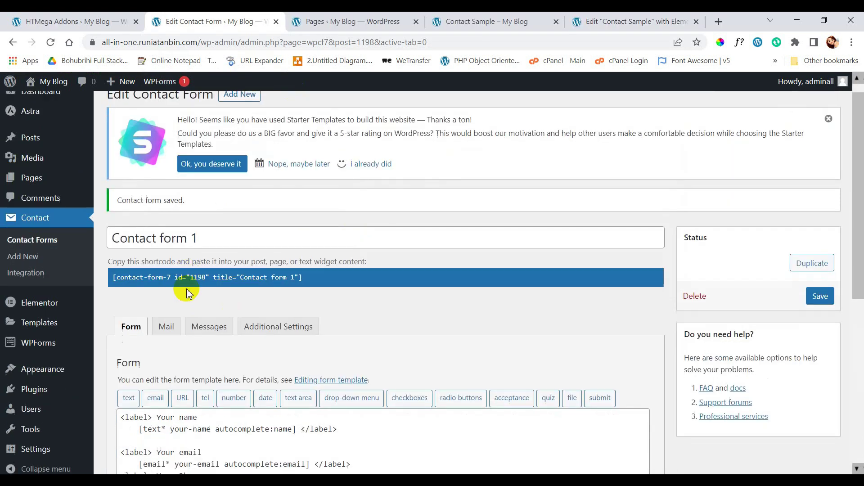
{"action": "scroll", "coordinate": [187, 292], "scroll_direction": "down", "scroll_amount": 3}
{"action": "scroll", "coordinate": [187, 292], "scroll_direction": "down", "scroll_amount": 3}
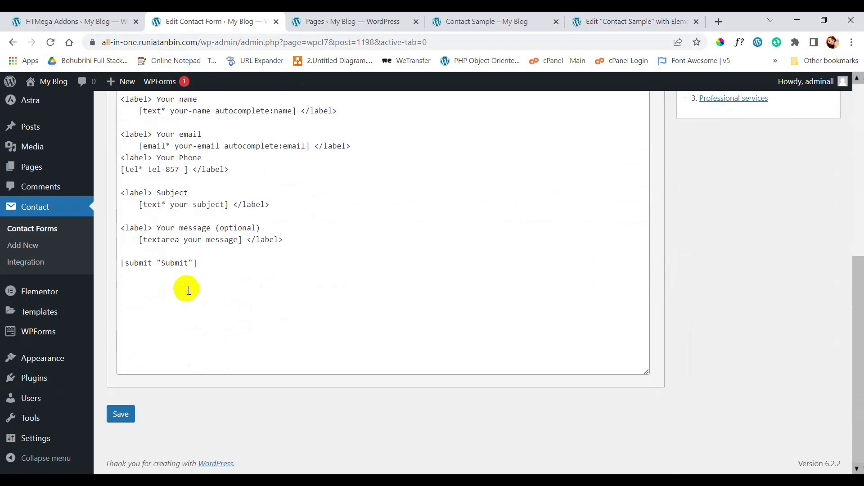
{"action": "scroll", "coordinate": [187, 289], "scroll_direction": "up", "scroll_amount": 5}
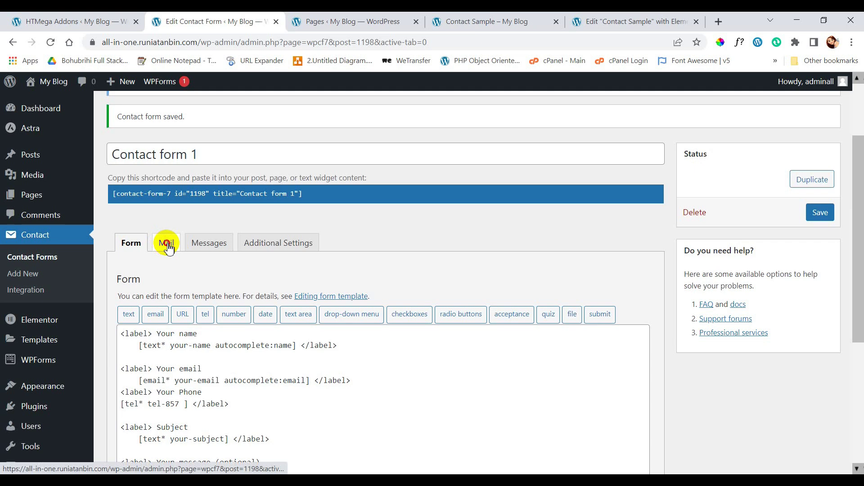
Review the Mail tab's recipient and sender addresses and message body.
{"action": "left_click", "coordinate": [167, 243]}
{"action": "scroll", "coordinate": [165, 297], "scroll_direction": "down", "scroll_amount": 3}
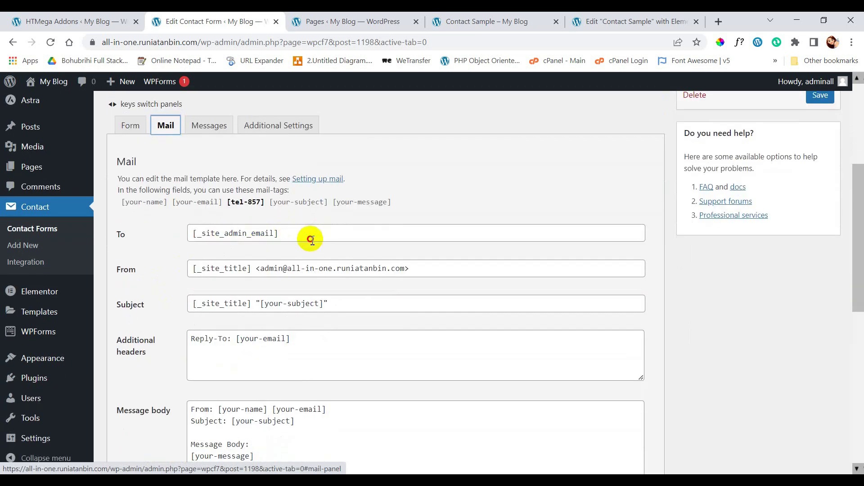
{"action": "left_click_drag", "start_coordinate": [311, 240], "coordinate": [192, 235]}
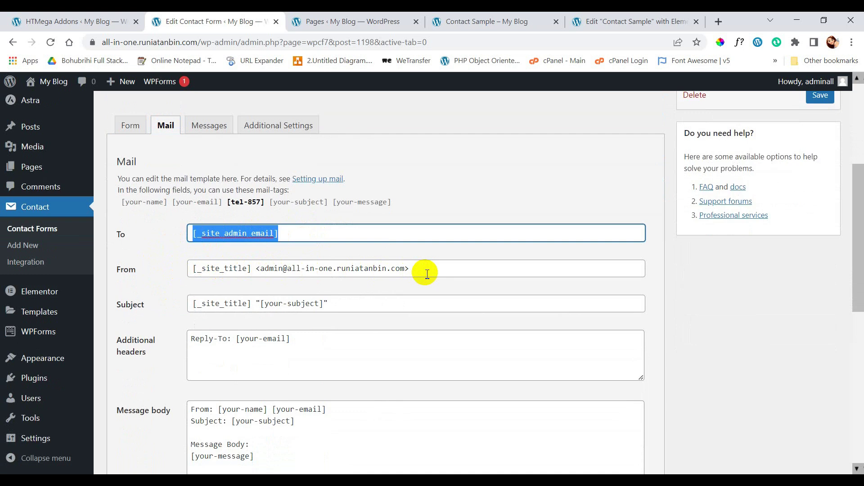
{"action": "left_click_drag", "start_coordinate": [426, 273], "coordinate": [172, 277]}
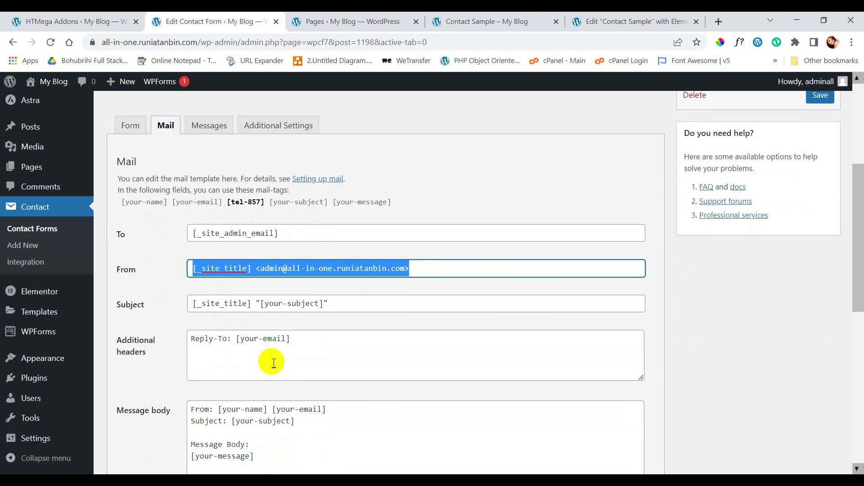
{"action": "scroll", "coordinate": [270, 360], "scroll_direction": "down", "scroll_amount": 4}
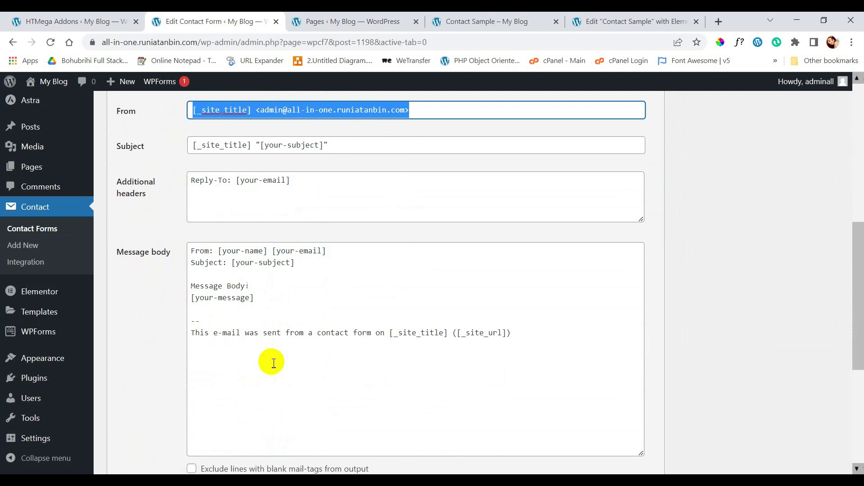
{"action": "scroll", "coordinate": [274, 363], "scroll_direction": "up", "scroll_amount": 4}
Scroll through the Messages tab's default response notices.
{"action": "left_click", "coordinate": [212, 128]}
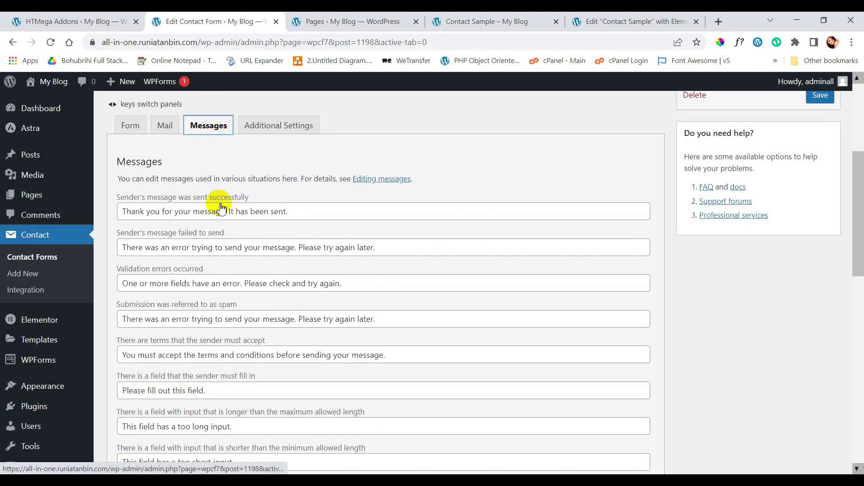
{"action": "scroll", "coordinate": [230, 329], "scroll_direction": "down", "scroll_amount": 8}
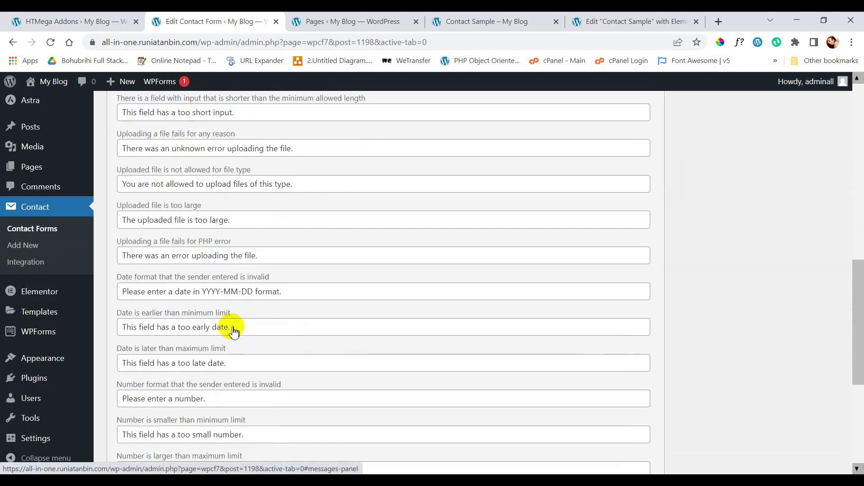
{"action": "scroll", "coordinate": [233, 329], "scroll_direction": "down", "scroll_amount": 5}
{"action": "scroll", "coordinate": [232, 328], "scroll_direction": "up", "scroll_amount": 12}
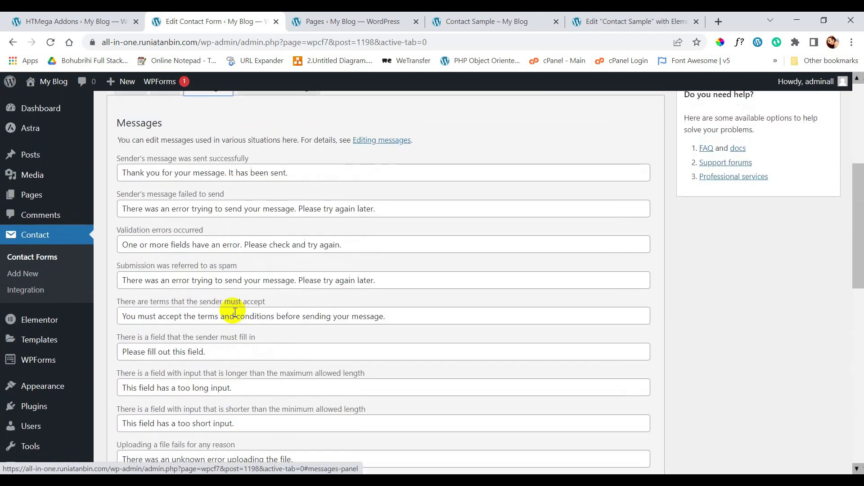
{"action": "scroll", "coordinate": [236, 237], "scroll_direction": "up", "scroll_amount": 4}
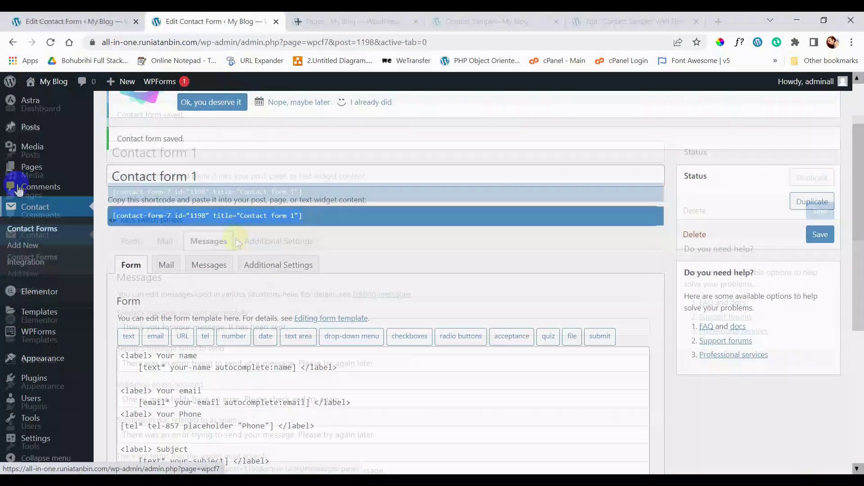
Open All Pages in a new tab, then Contact Sample in Elementor in another tab.
{"action": "middle_click", "coordinate": [101, 170]}
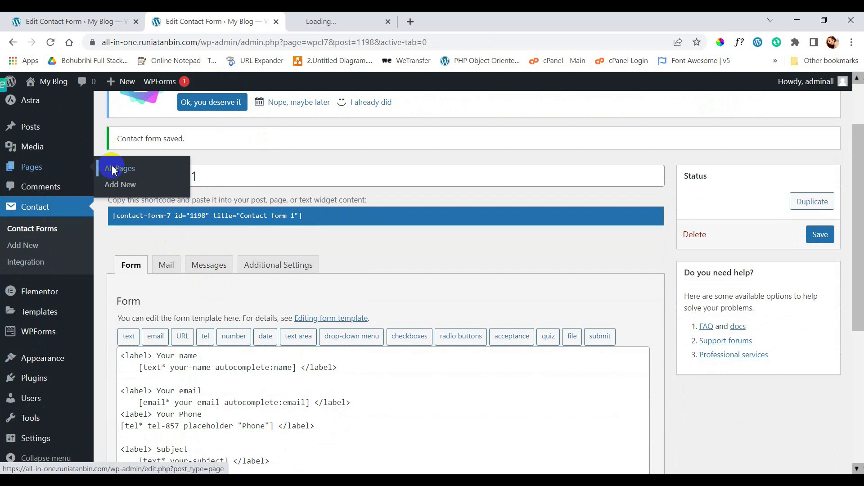
{"action": "left_click", "coordinate": [364, 23]}
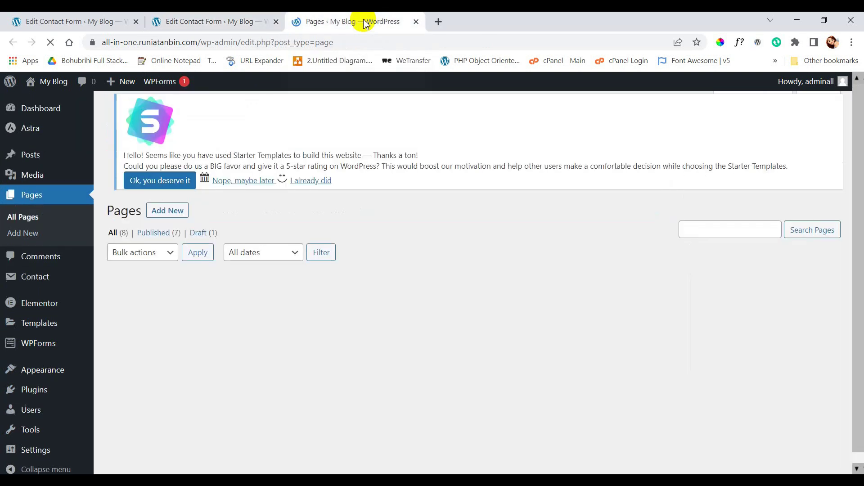
{"action": "scroll", "coordinate": [296, 216], "scroll_direction": "down", "scroll_amount": 3}
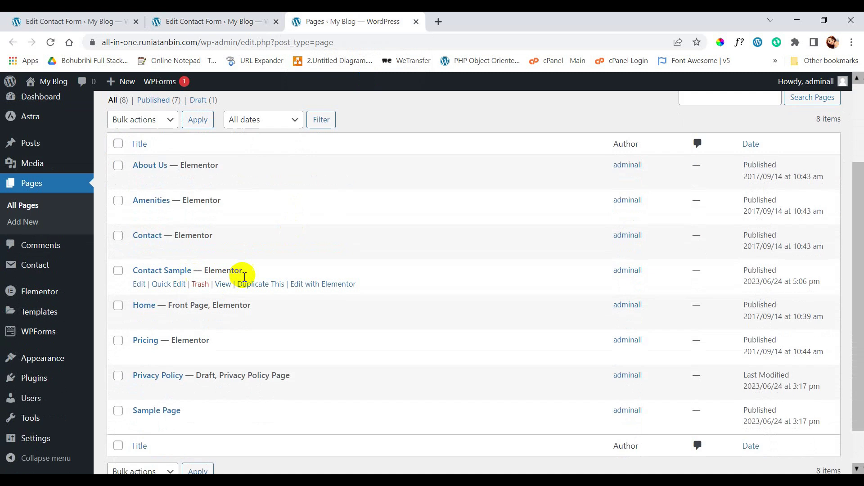
{"action": "middle_click", "coordinate": [320, 288]}
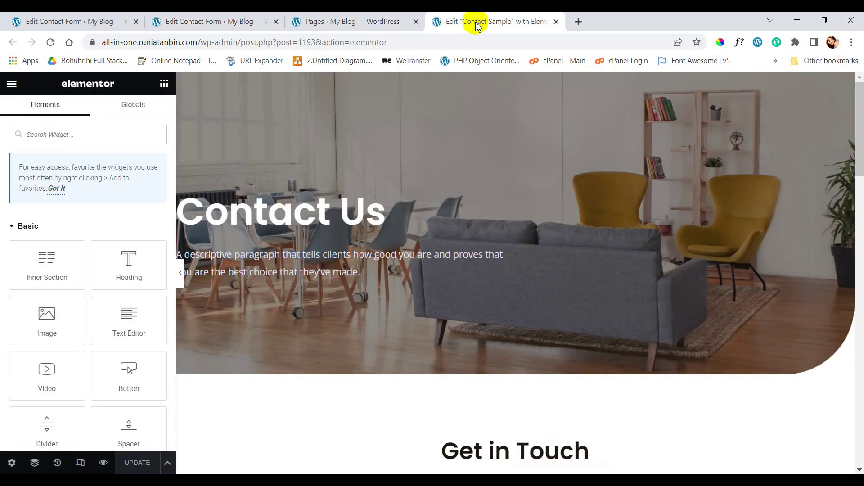
Place a Shortcode widget below the 'Send us a Message' heading.
{"action": "scroll", "coordinate": [525, 223], "scroll_direction": "down", "scroll_amount": 10}
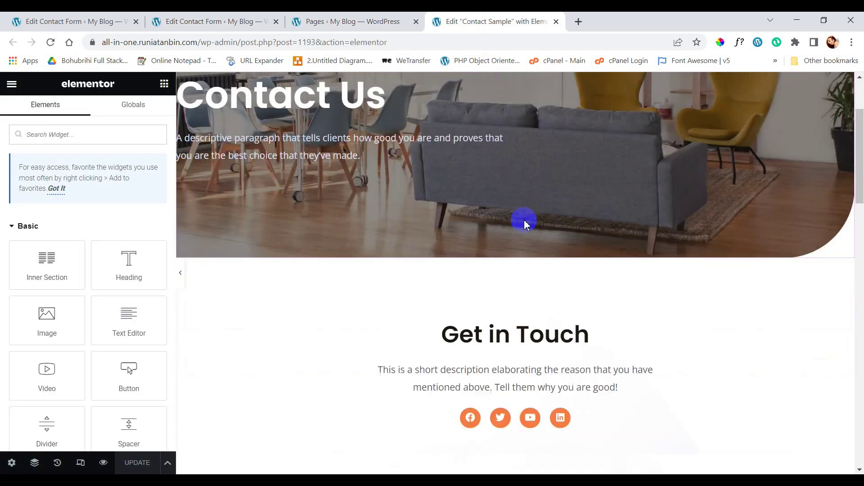
{"action": "scroll", "coordinate": [522, 222], "scroll_direction": "down", "scroll_amount": 10}
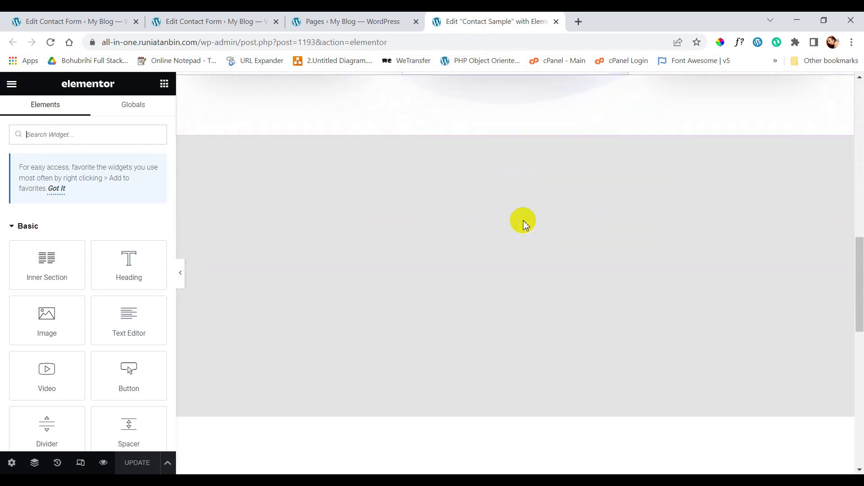
{"action": "scroll", "coordinate": [556, 214], "scroll_direction": "down", "scroll_amount": 5}
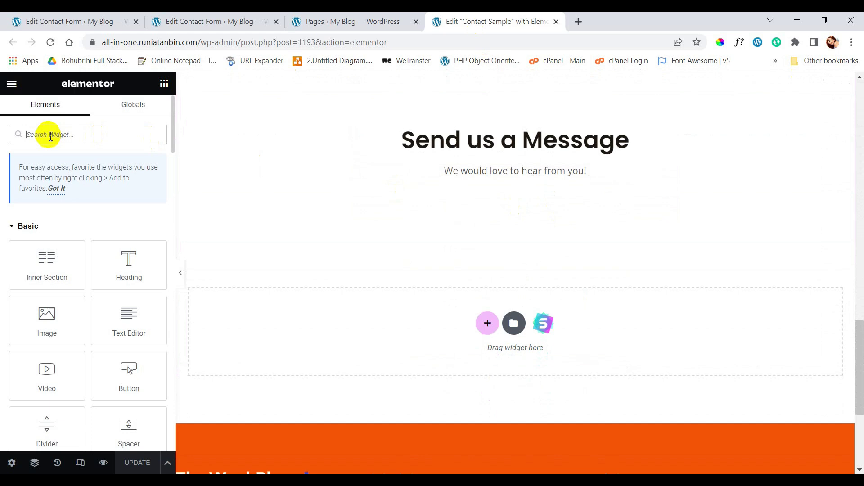
{"action": "type", "text": "sho"}
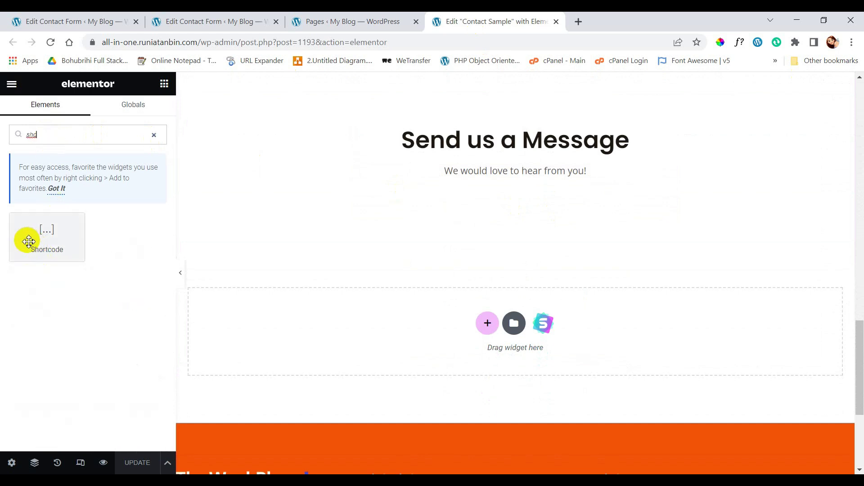
{"action": "left_click_drag", "start_coordinate": [35, 239], "coordinate": [527, 177]}
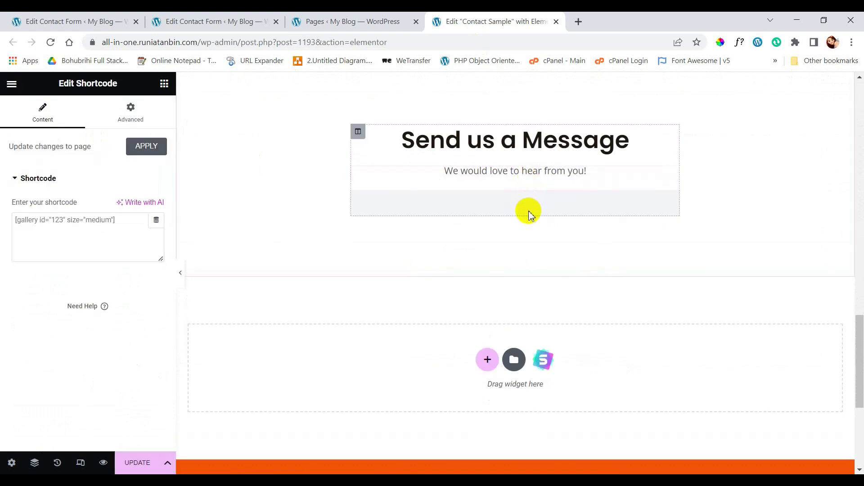
Paste the Contact form 1 shortcode into the widget and update the page.
{"action": "left_click", "coordinate": [53, 224]}
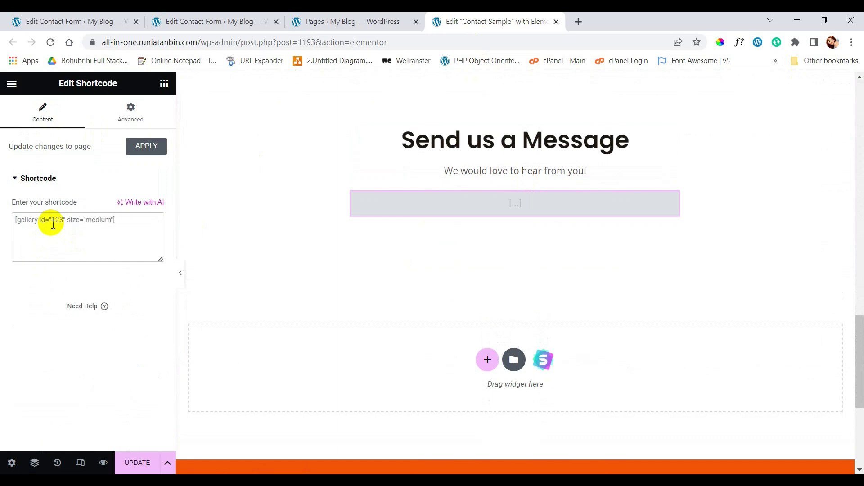
{"action": "key", "text": "ctrl+v"}
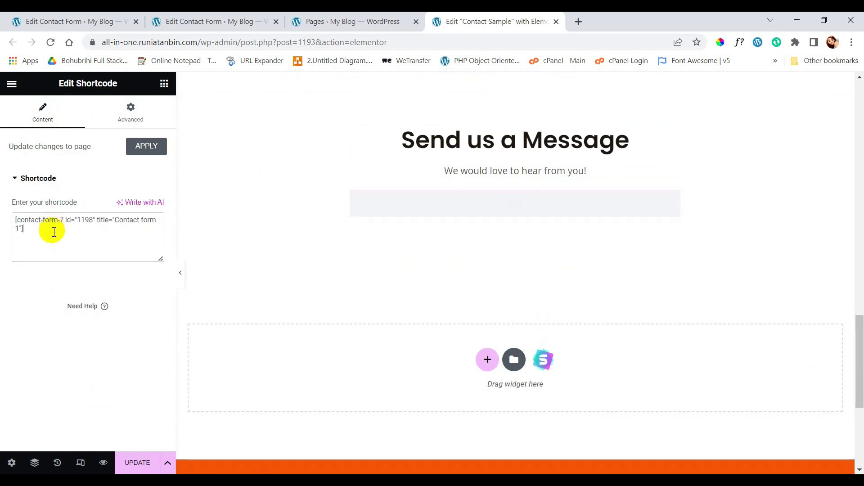
{"action": "scroll", "coordinate": [488, 253], "scroll_direction": "down", "scroll_amount": 3}
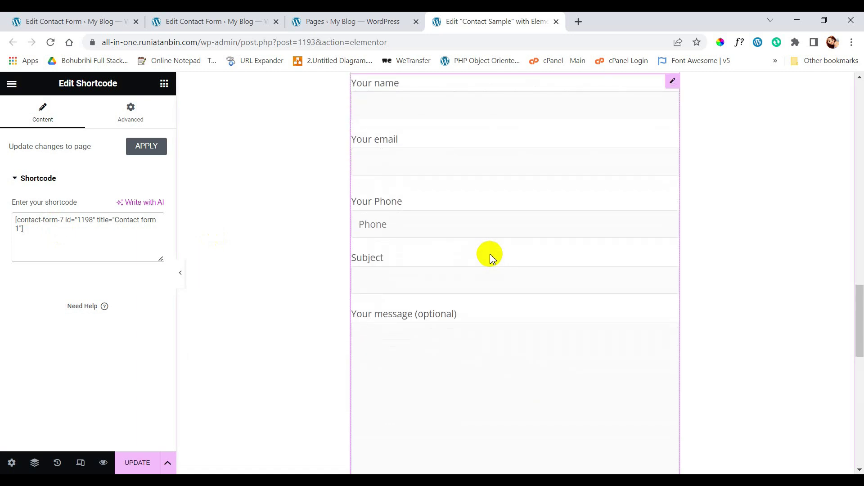
{"action": "scroll", "coordinate": [485, 342], "scroll_direction": "down", "scroll_amount": 3}
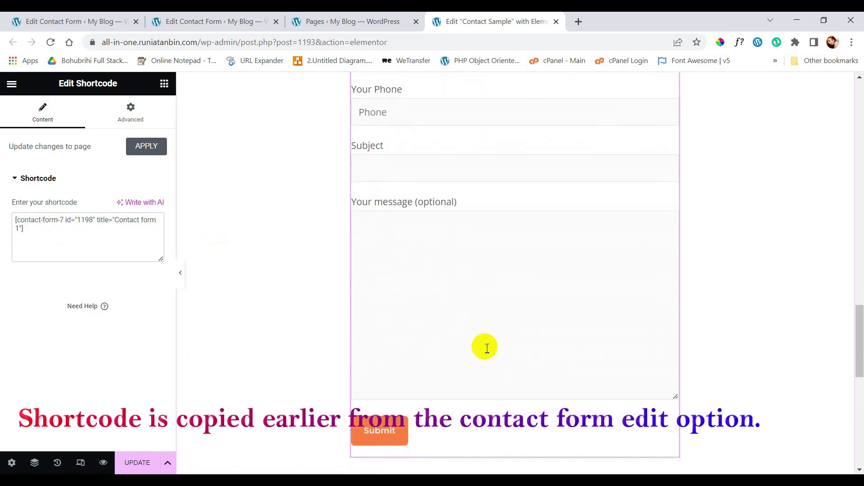
{"action": "scroll", "coordinate": [485, 347], "scroll_direction": "up", "scroll_amount": 5}
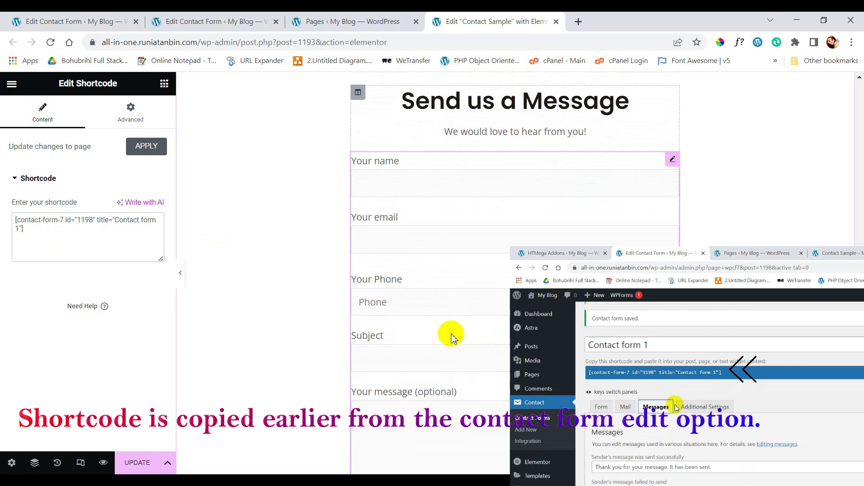
{"action": "left_click", "coordinate": [139, 467]}
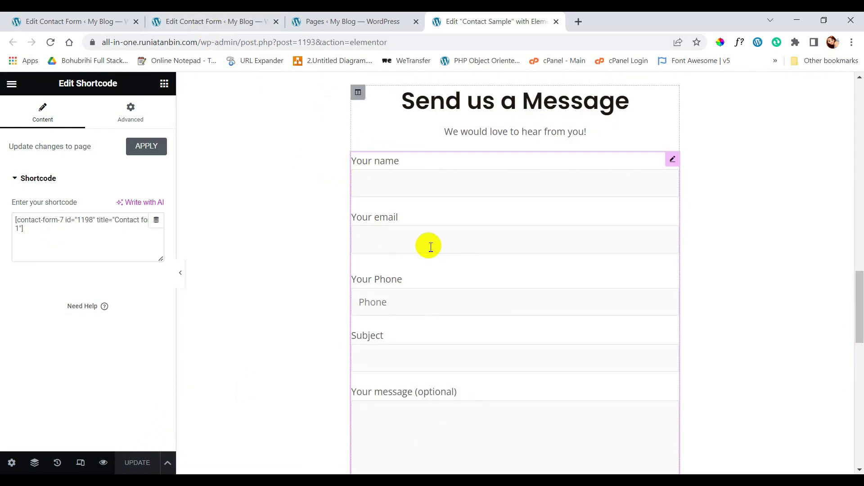
Delete placeholder "Phone" from the [tel* tel-857] tag and save the form.
{"action": "left_click", "coordinate": [182, 18]}
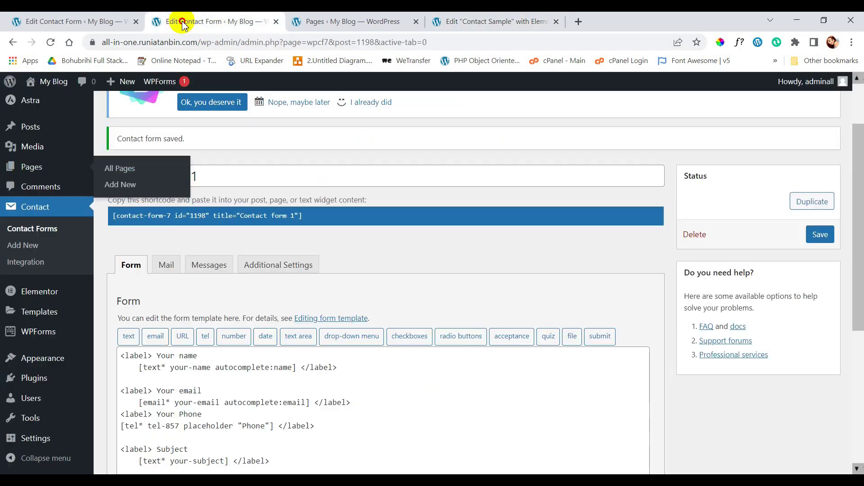
{"action": "scroll", "coordinate": [201, 270], "scroll_direction": "down", "scroll_amount": 3}
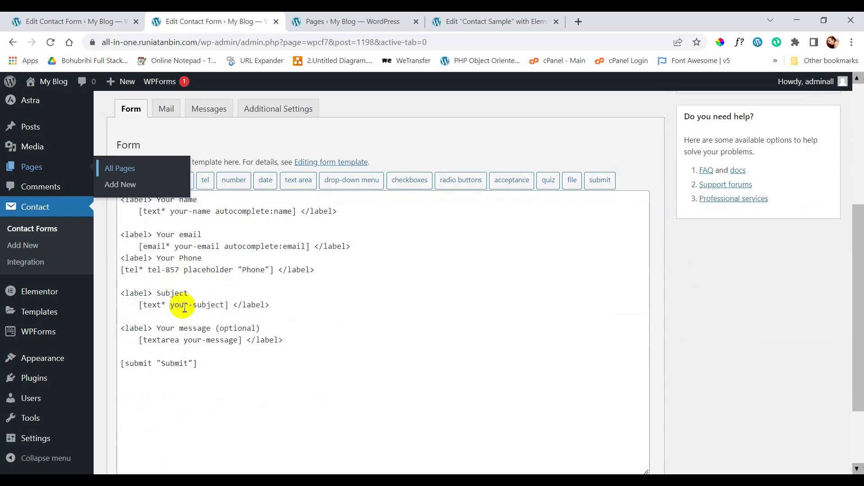
{"action": "left_click", "coordinate": [217, 269]}
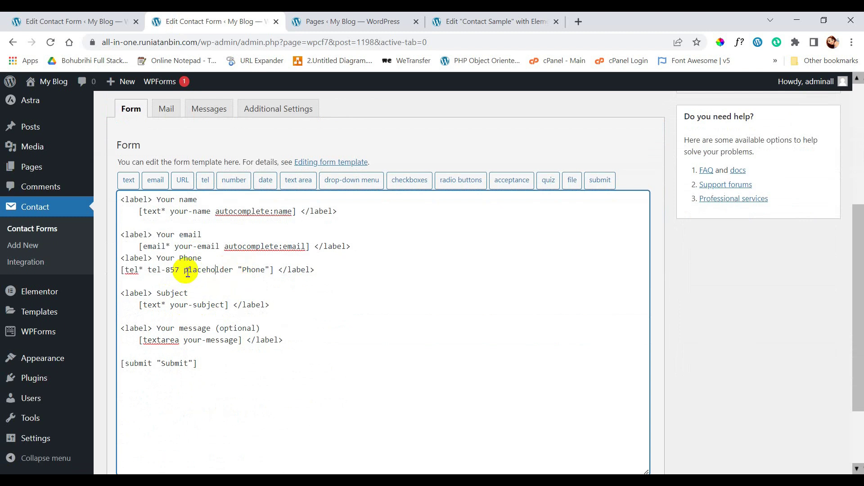
{"action": "left_click_drag", "start_coordinate": [186, 272], "coordinate": [269, 272]}
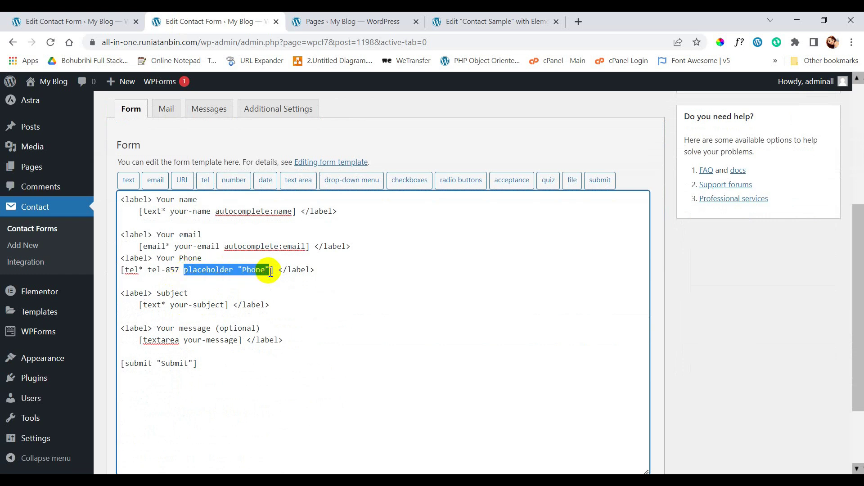
{"action": "key", "text": "BackSpace"}
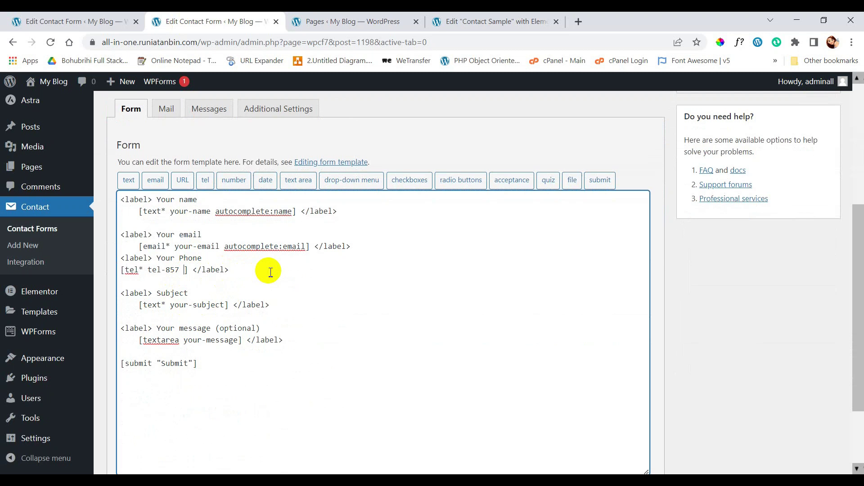
{"action": "scroll", "coordinate": [266, 270], "scroll_direction": "down", "scroll_amount": 2}
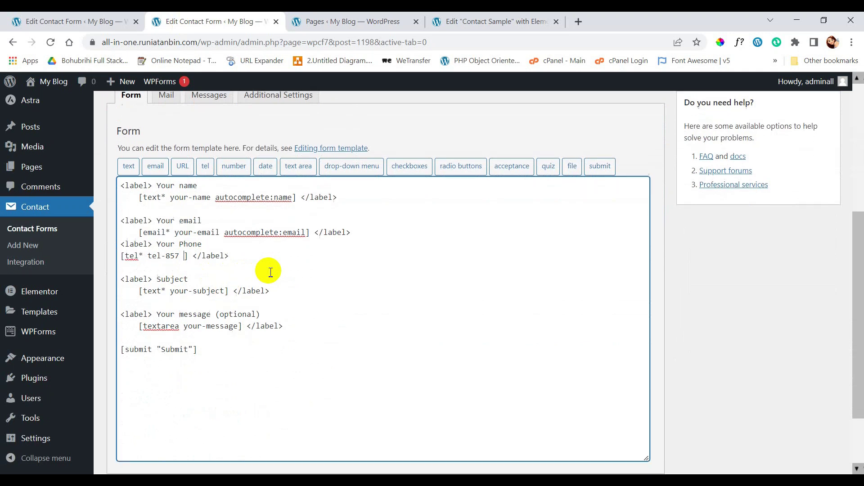
{"action": "left_click", "coordinate": [127, 414]}
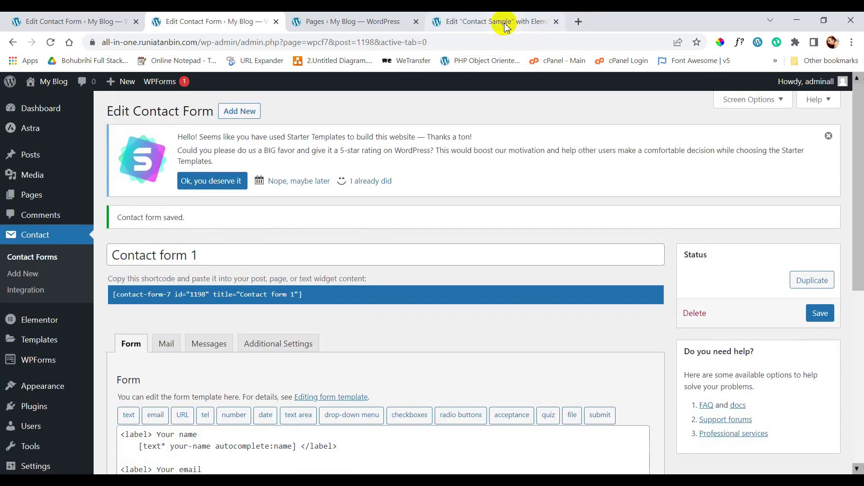
View the live Contact Sample page from All Pages and scroll to its Send us a Message form.
{"action": "left_click", "coordinate": [505, 27]}
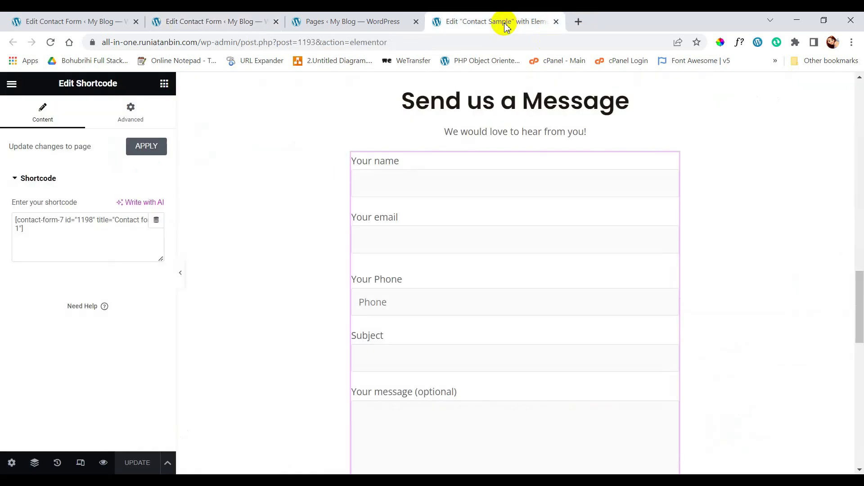
{"action": "left_click", "coordinate": [376, 29]}
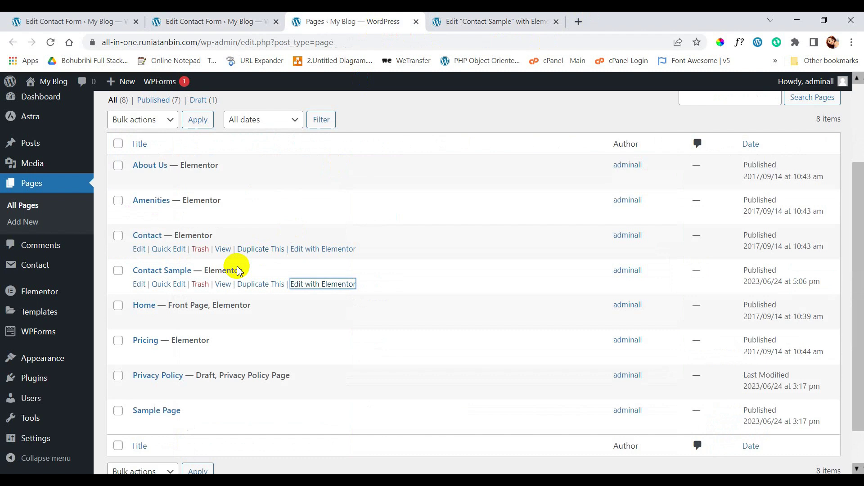
{"action": "left_click", "coordinate": [223, 283], "text": "ctrl"}
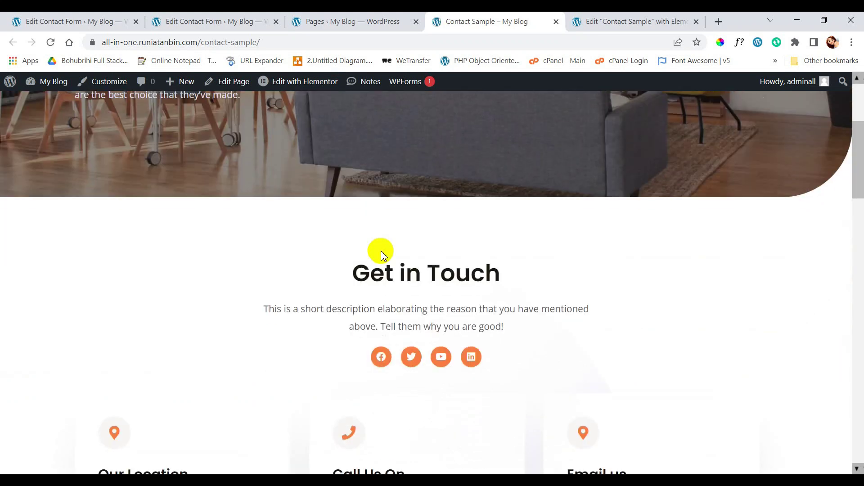
{"action": "scroll", "coordinate": [381, 255], "scroll_direction": "down", "scroll_amount": 10}
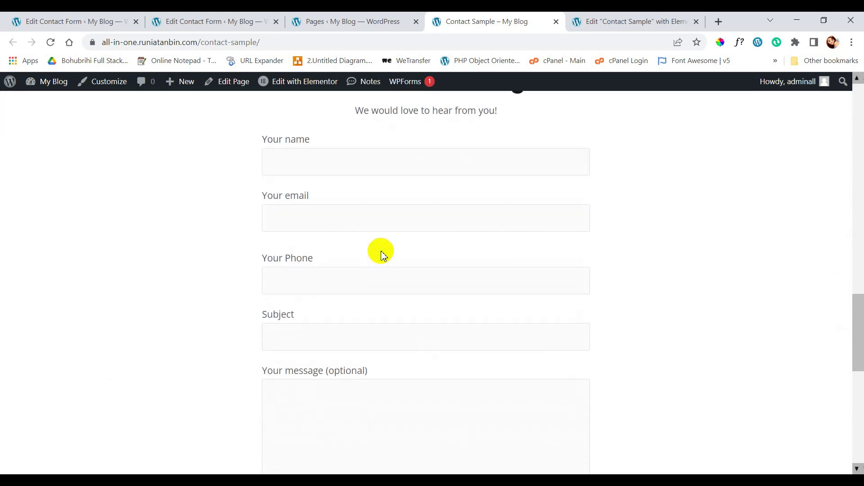
{"action": "scroll", "coordinate": [381, 254], "scroll_direction": "down", "scroll_amount": 3}
{"action": "scroll", "coordinate": [382, 252], "scroll_direction": "up", "scroll_amount": 5}
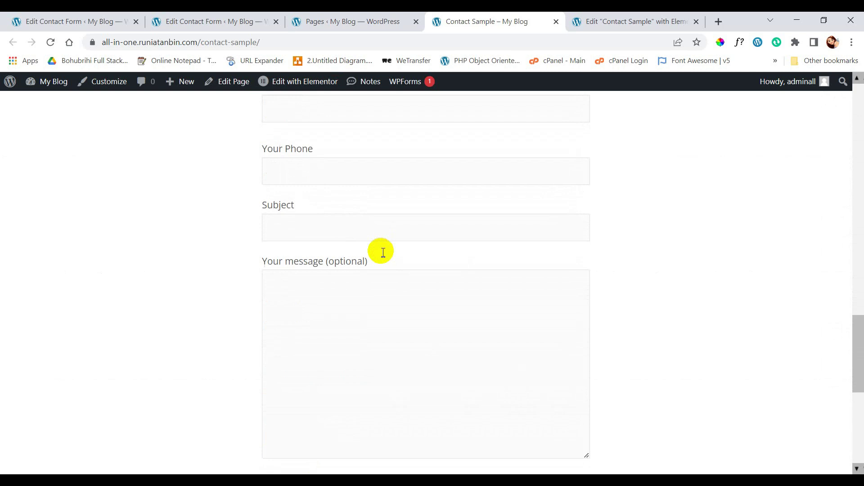
{"action": "scroll", "coordinate": [380, 251], "scroll_direction": "up", "scroll_amount": 1}
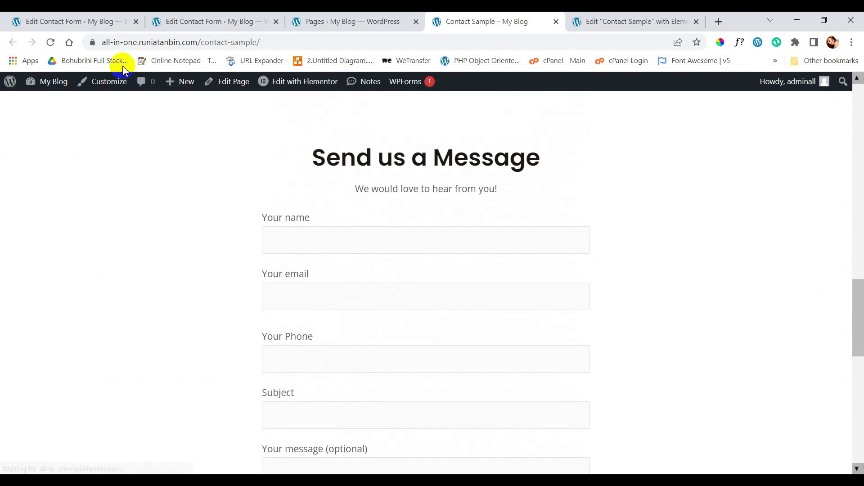
Search the plugin directory for 'ht m' and install HT Mega – Absolute Addons for Elementor.
{"action": "left_click", "coordinate": [53, 22]}
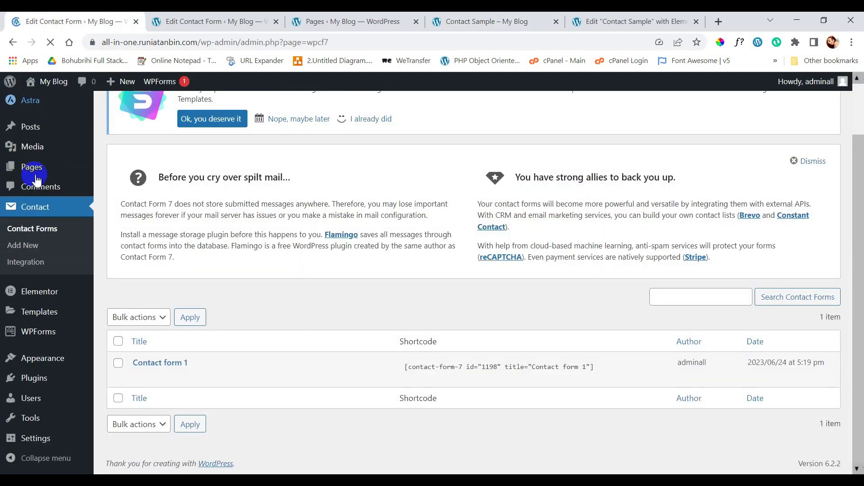
{"action": "mouse_move", "coordinate": [35, 385]}
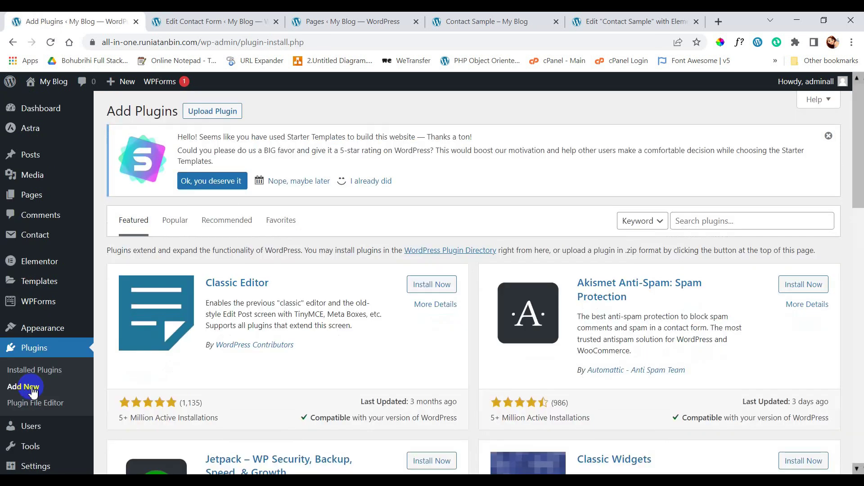
{"action": "left_click", "coordinate": [78, 386]}
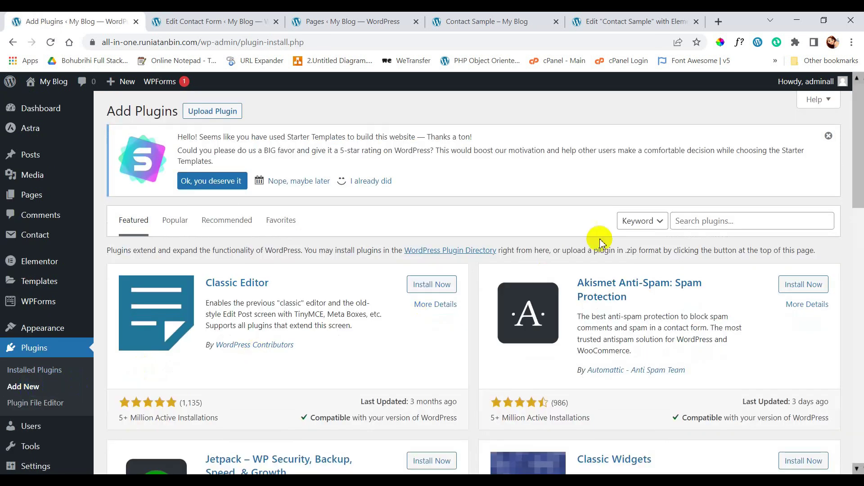
{"action": "left_click", "coordinate": [697, 223]}
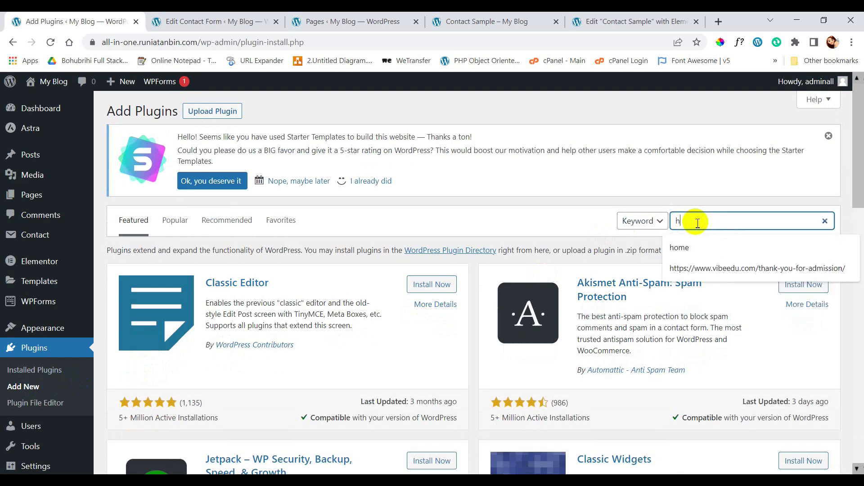
{"action": "type", "text": "ht mega"}
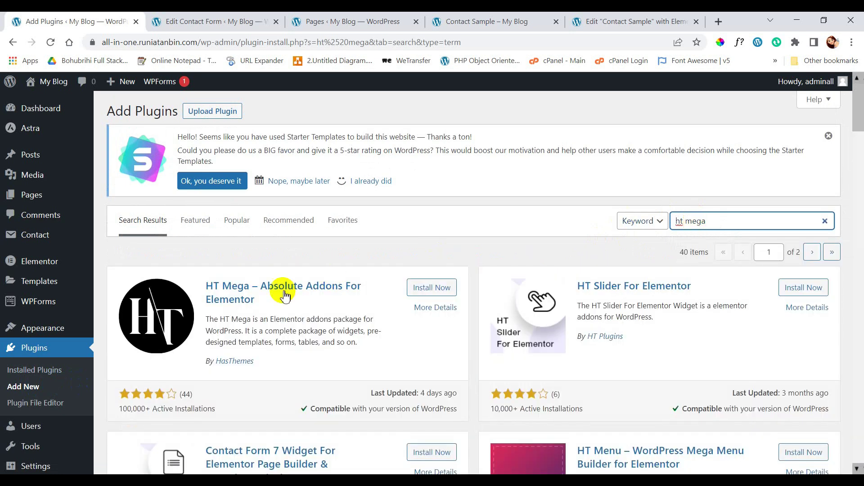
{"action": "left_click", "coordinate": [433, 291]}
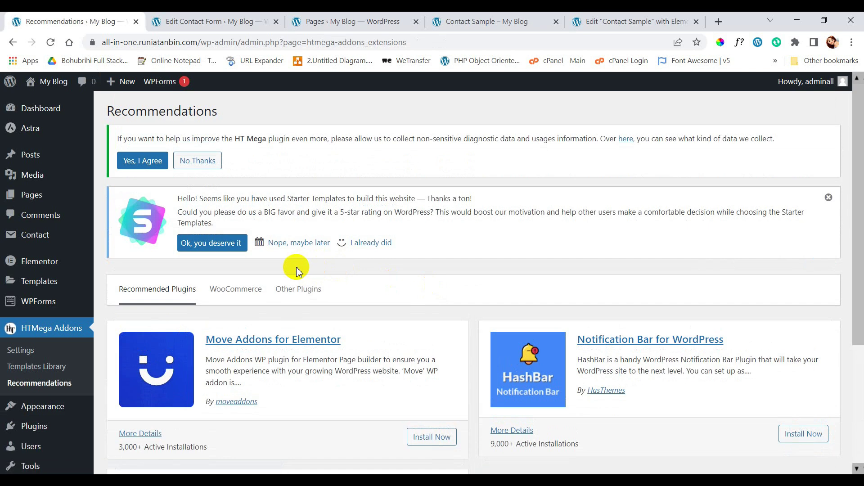
Check HT Mega's Third Party widget list, with Contact form 7 and WP Form switched on.
{"action": "scroll", "coordinate": [344, 312], "scroll_direction": "down", "scroll_amount": 3}
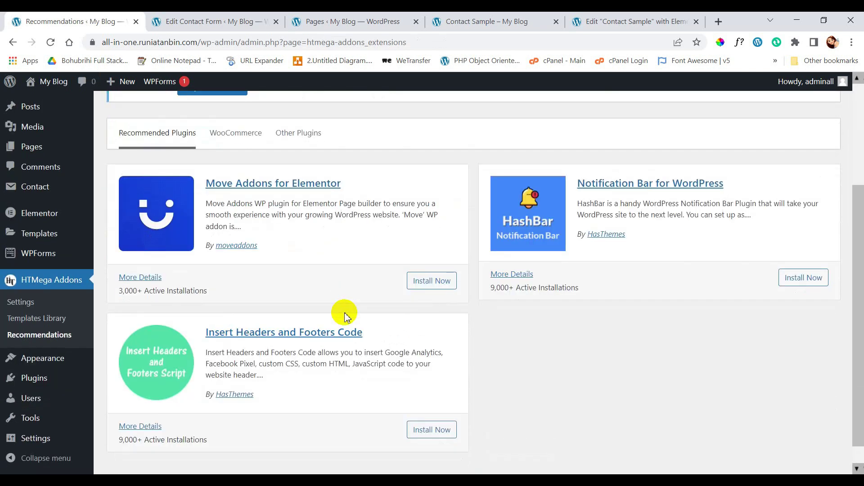
{"action": "scroll", "coordinate": [344, 316], "scroll_direction": "up", "scroll_amount": 3}
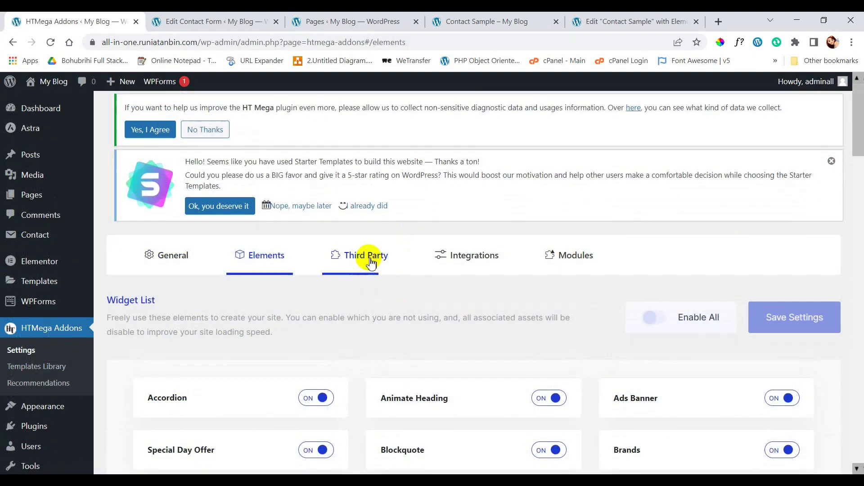
{"action": "left_click", "coordinate": [369, 260]}
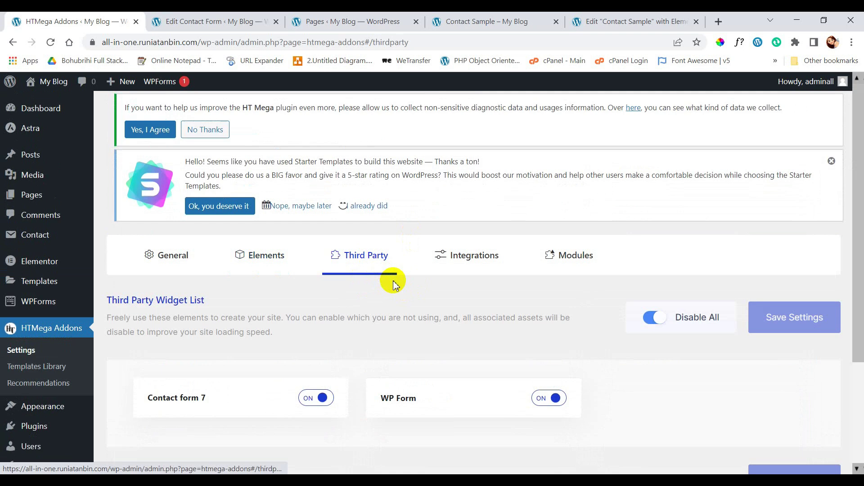
{"action": "scroll", "coordinate": [393, 285], "scroll_direction": "down", "scroll_amount": 3}
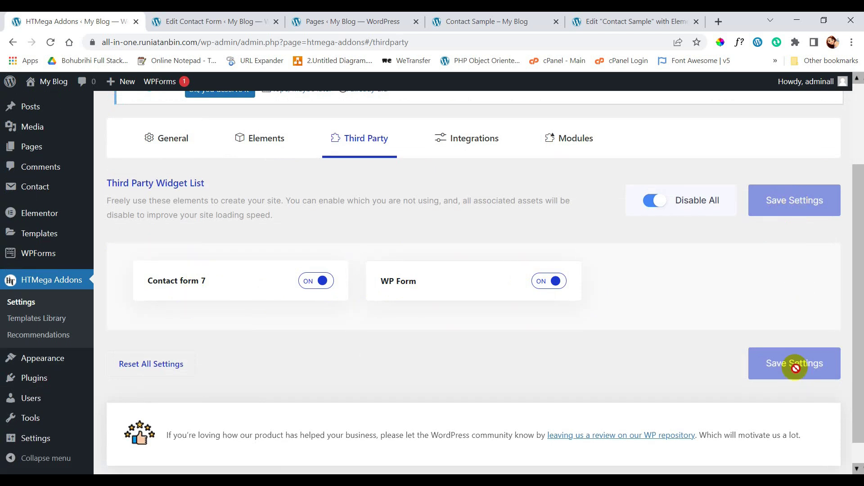
{"action": "scroll", "coordinate": [612, 391], "scroll_direction": "down", "scroll_amount": 1}
{"action": "scroll", "coordinate": [613, 391], "scroll_direction": "up", "scroll_amount": 4}
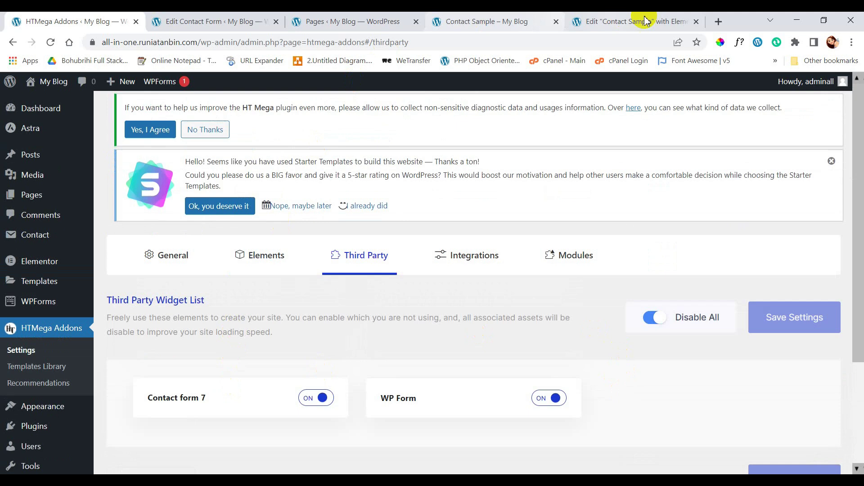
Reload the Contact Sample page in the Elementor editor and select the existing shortcode form.
{"action": "left_click", "coordinate": [617, 22]}
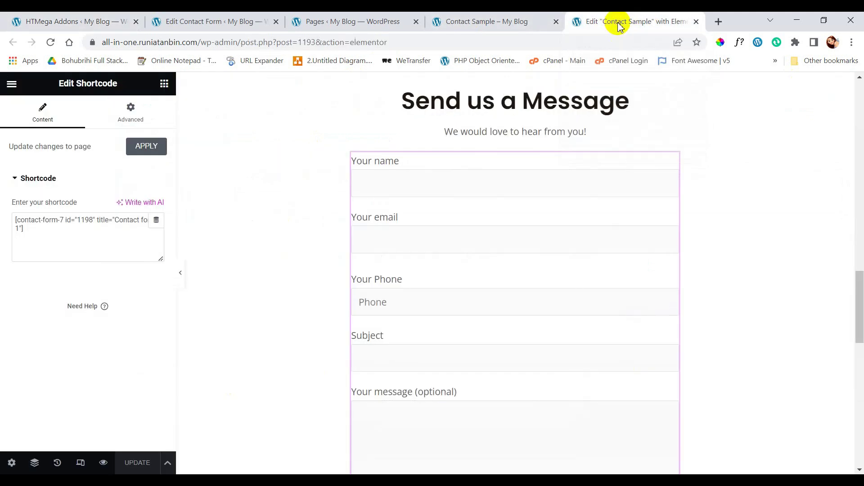
{"action": "left_click", "coordinate": [51, 42]}
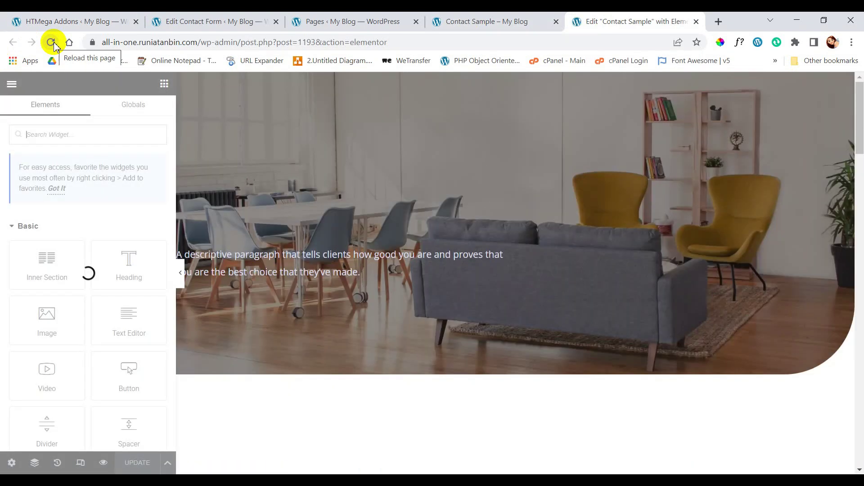
{"action": "scroll", "coordinate": [475, 266], "scroll_direction": "down", "scroll_amount": 20}
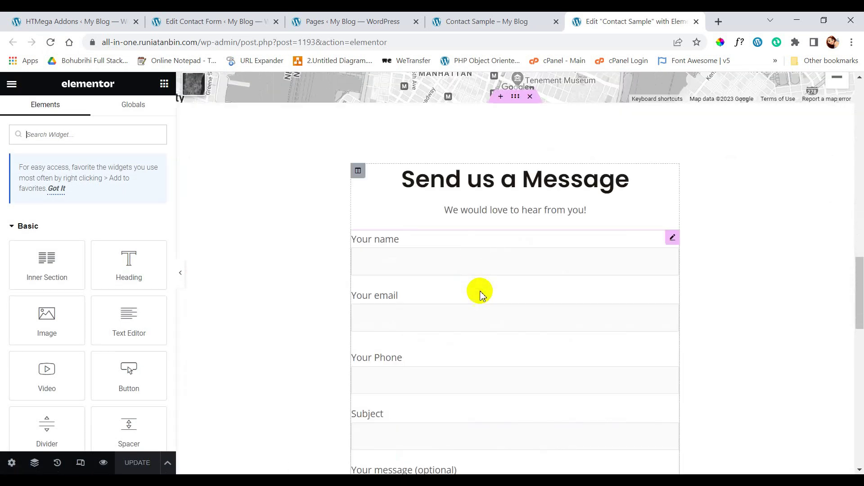
{"action": "left_click", "coordinate": [479, 290]}
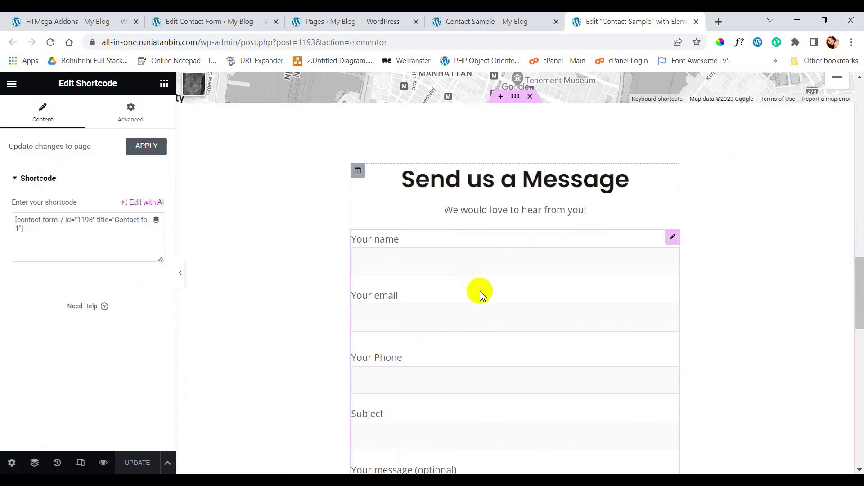
Search widgets for 'form' and drop a Contact form 7 widget showing Contact form 1 above the old form.
{"action": "left_click", "coordinate": [165, 85]}
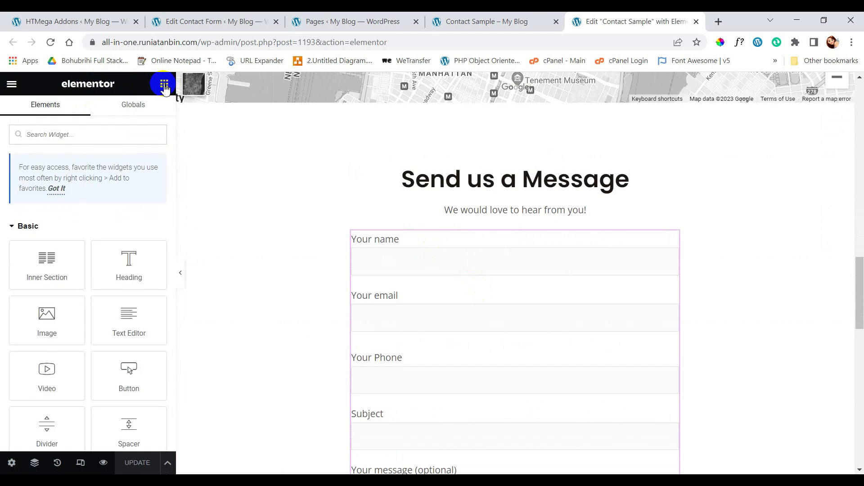
{"action": "left_click", "coordinate": [17, 135]}
{"action": "type", "text": "form"}
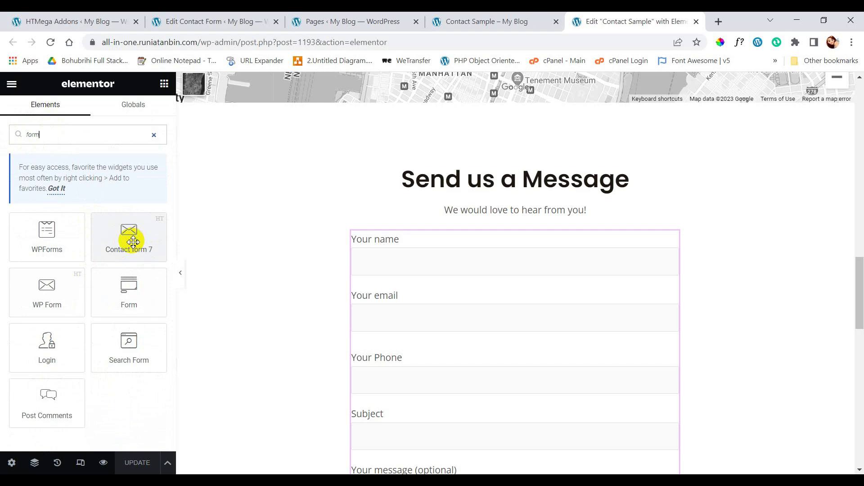
{"action": "left_click_drag", "start_coordinate": [133, 242], "coordinate": [470, 243]}
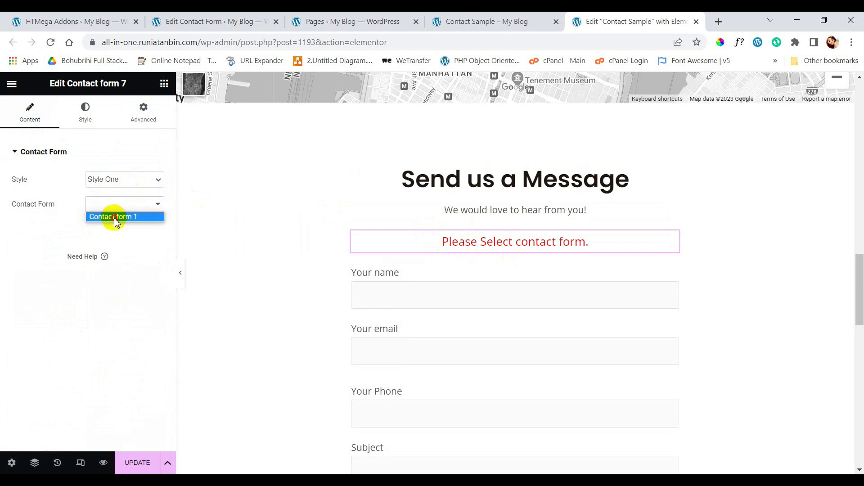
{"action": "left_click", "coordinate": [115, 218]}
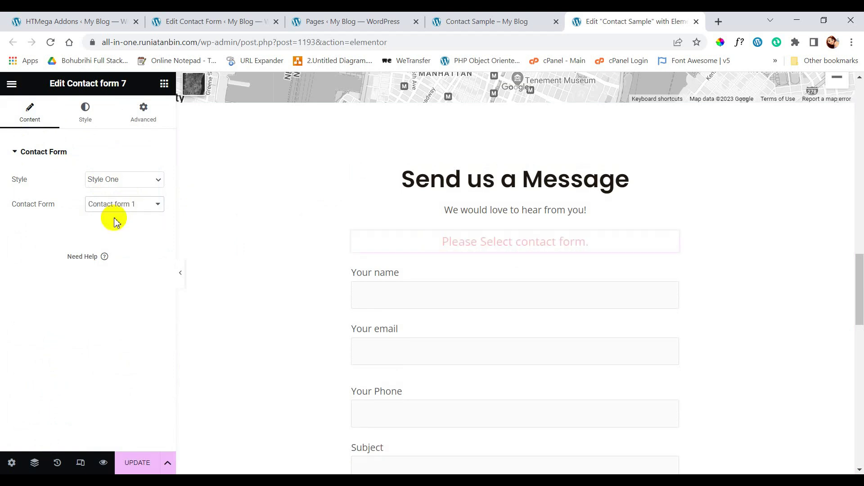
Delete the old shortcode contact form widget from the page.
{"action": "scroll", "coordinate": [459, 295], "scroll_direction": "down", "scroll_amount": 9}
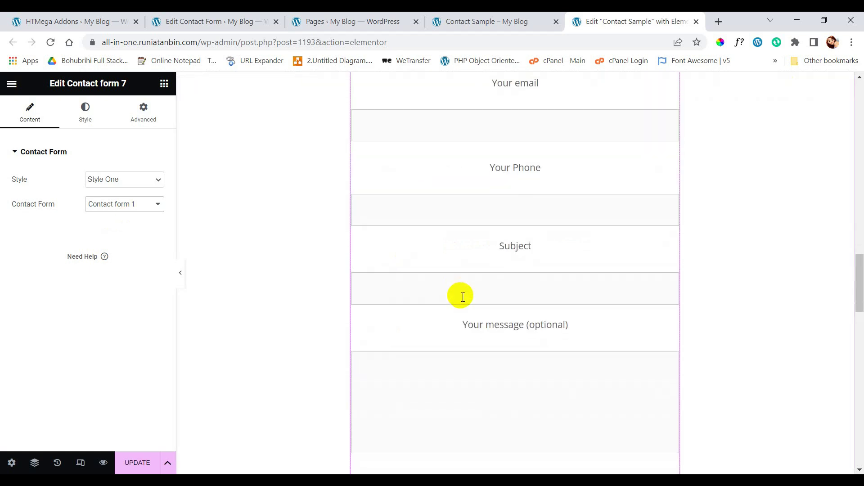
{"action": "scroll", "coordinate": [464, 295], "scroll_direction": "down", "scroll_amount": 3}
{"action": "right_click", "coordinate": [450, 291]}
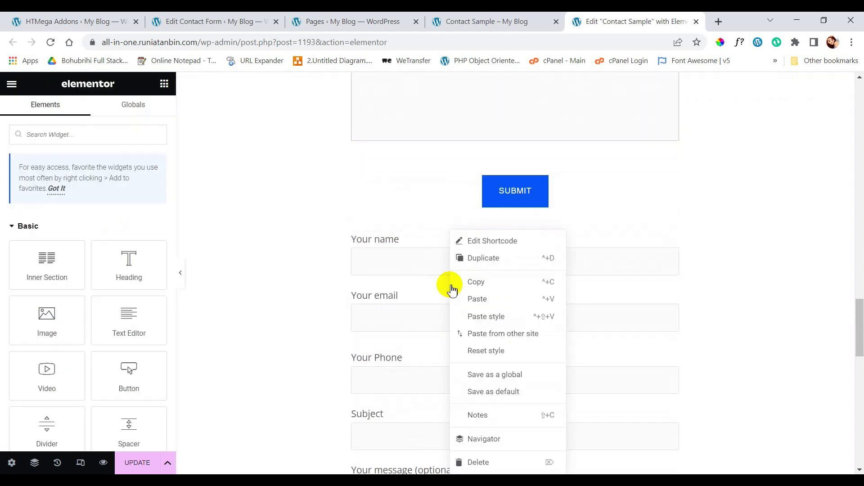
{"action": "left_click", "coordinate": [479, 461]}
{"action": "scroll", "coordinate": [440, 250], "scroll_direction": "up", "scroll_amount": 10}
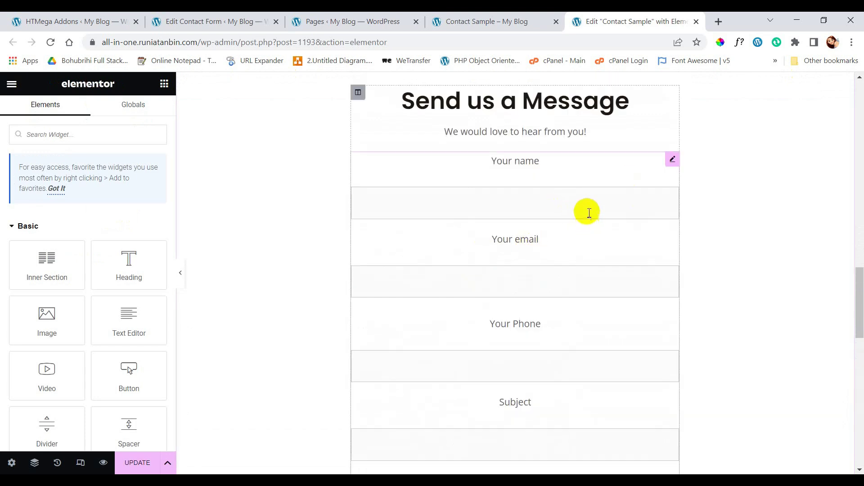
{"action": "left_click", "coordinate": [671, 160]}
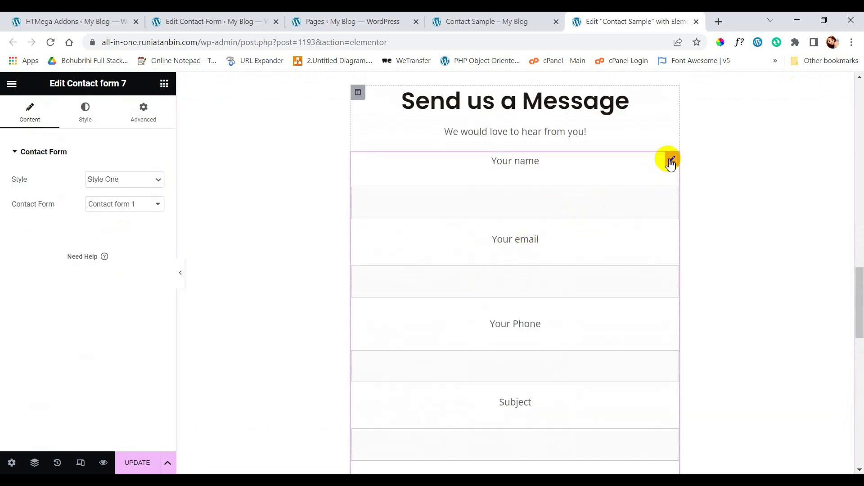
Apply Style Two to the contact form widget and view its Style settings.
{"action": "left_click", "coordinate": [140, 184]}
{"action": "left_click", "coordinate": [112, 197]}
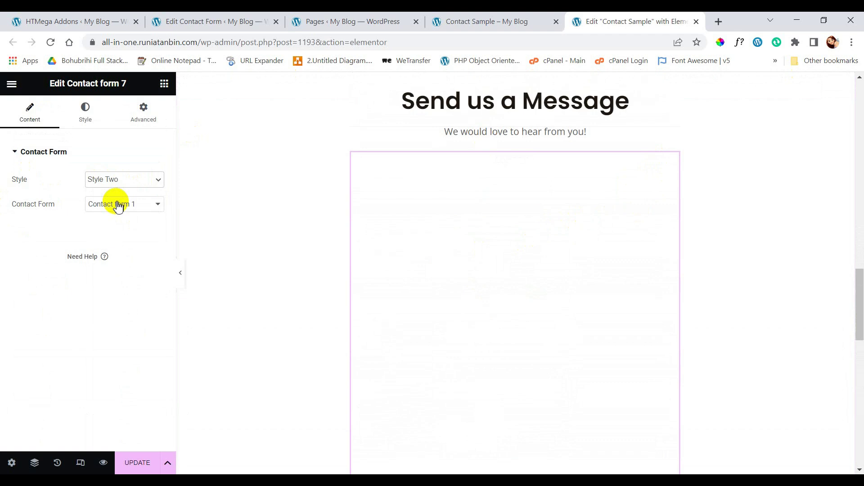
{"action": "left_click", "coordinate": [87, 112]}
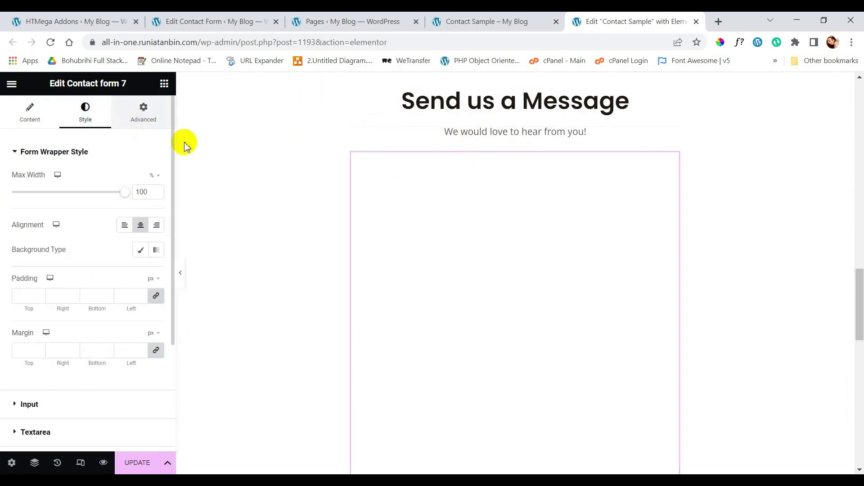
Try a black background on the form's section, then remove it to leave the section white.
{"action": "scroll", "coordinate": [411, 149], "scroll_direction": "up", "scroll_amount": 2}
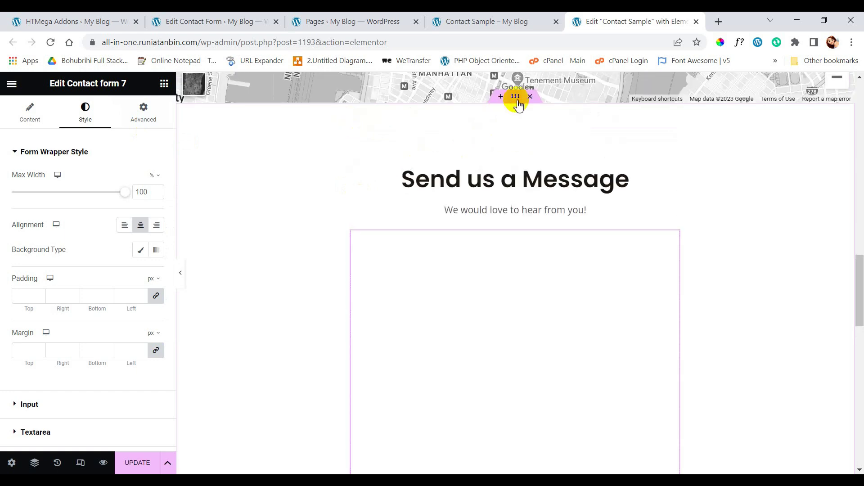
{"action": "left_click", "coordinate": [516, 99]}
{"action": "left_click", "coordinate": [79, 121]}
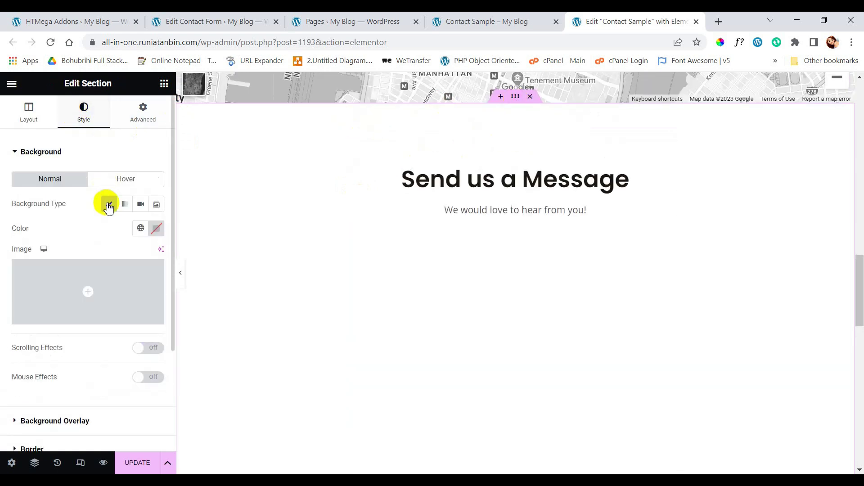
{"action": "left_click", "coordinate": [156, 230]}
{"action": "left_click_drag", "start_coordinate": [120, 332], "coordinate": [81, 378]}
{"action": "left_click", "coordinate": [83, 226]}
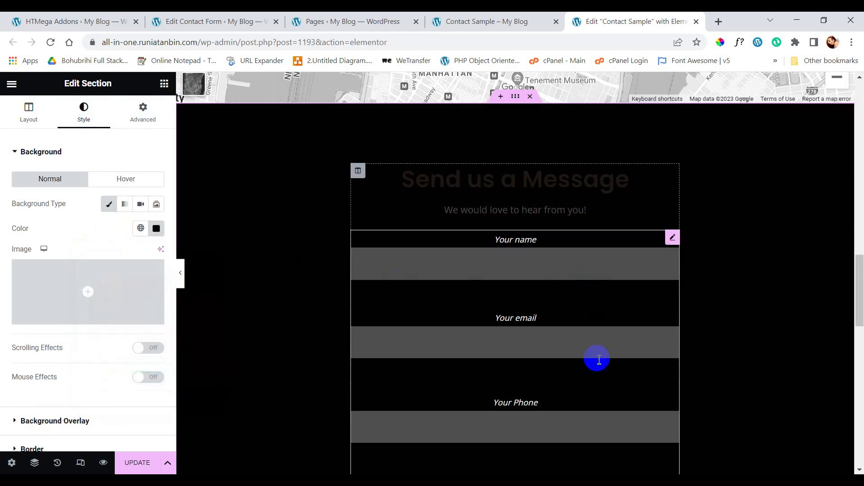
{"action": "scroll", "coordinate": [598, 359], "scroll_direction": "down", "scroll_amount": 10}
{"action": "scroll", "coordinate": [513, 382], "scroll_direction": "up", "scroll_amount": 8}
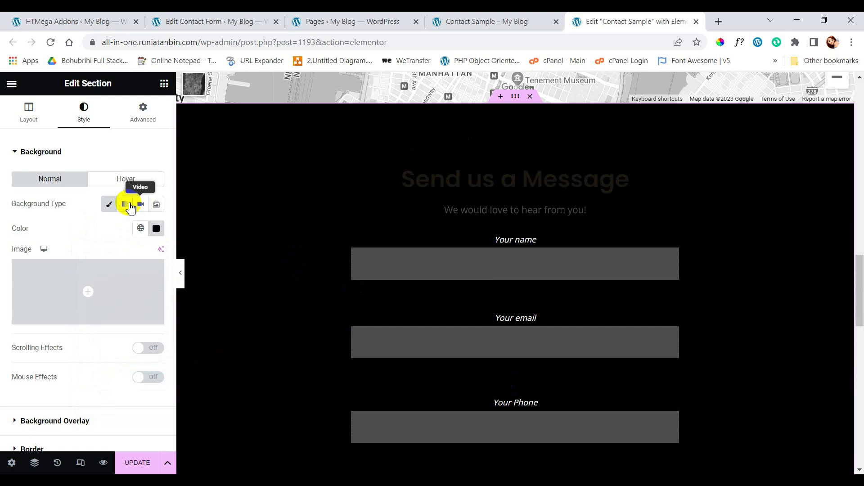
{"action": "left_click", "coordinate": [109, 204]}
Cycle the form through Styles Two to Five, settling on Style Six.
{"action": "left_click", "coordinate": [477, 326]}
{"action": "left_click", "coordinate": [30, 113]}
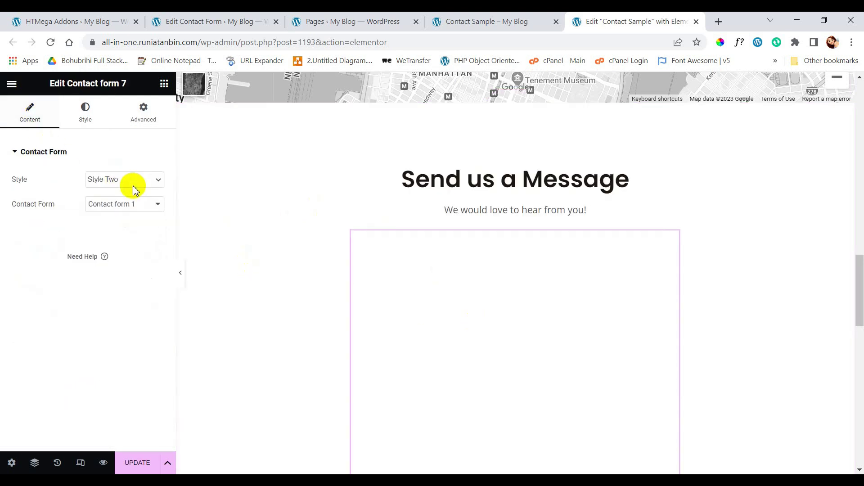
{"action": "left_click", "coordinate": [124, 179]}
{"action": "left_click", "coordinate": [126, 196]}
{"action": "key", "text": "Down"}
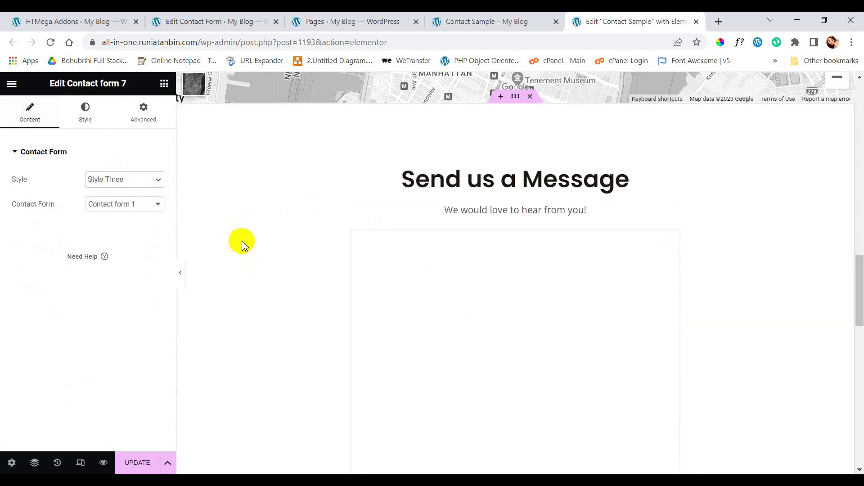
{"action": "scroll", "coordinate": [460, 294], "scroll_direction": "down", "scroll_amount": 6}
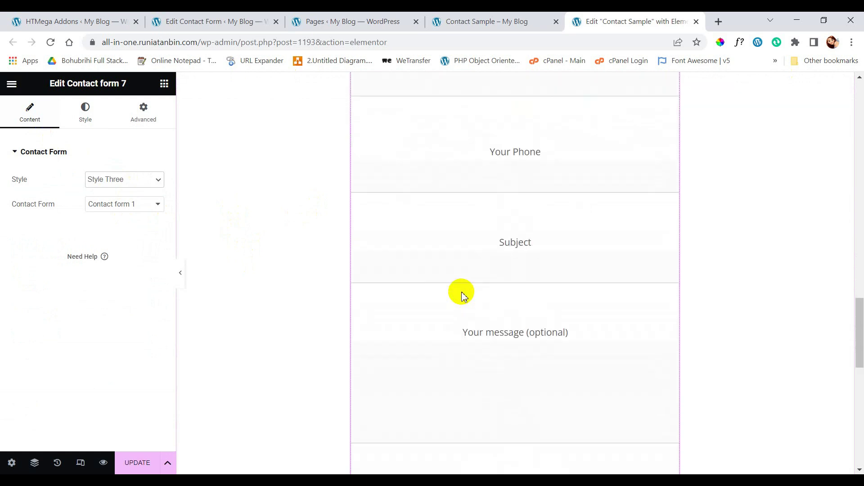
{"action": "left_click", "coordinate": [126, 179]}
{"action": "left_click", "coordinate": [111, 219]}
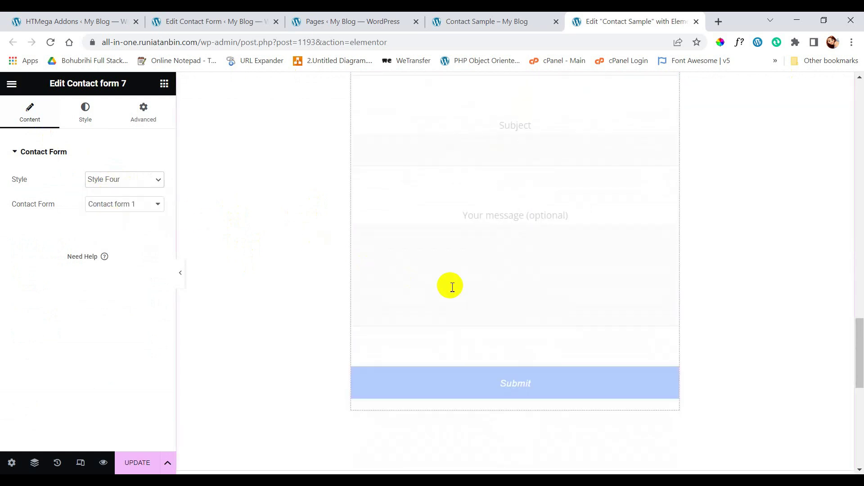
{"action": "scroll", "coordinate": [449, 286], "scroll_direction": "up", "scroll_amount": 8}
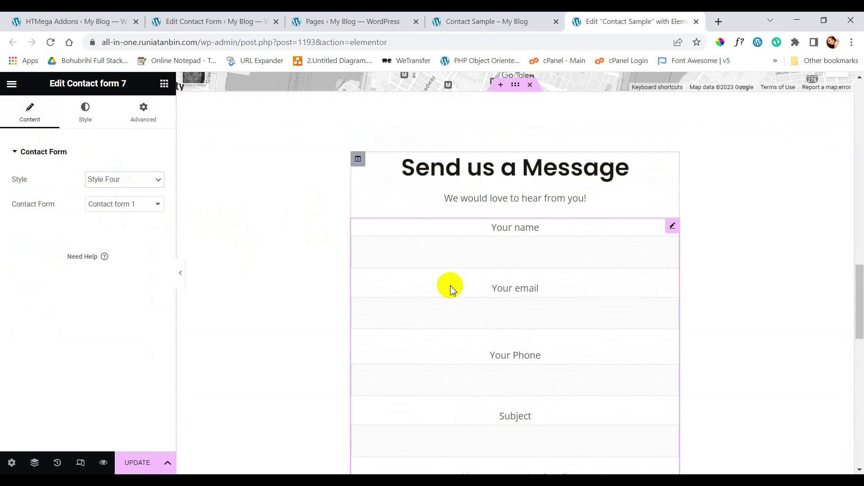
{"action": "scroll", "coordinate": [353, 276], "scroll_direction": "down", "scroll_amount": 4}
{"action": "left_click", "coordinate": [124, 179]}
{"action": "left_click", "coordinate": [111, 227]}
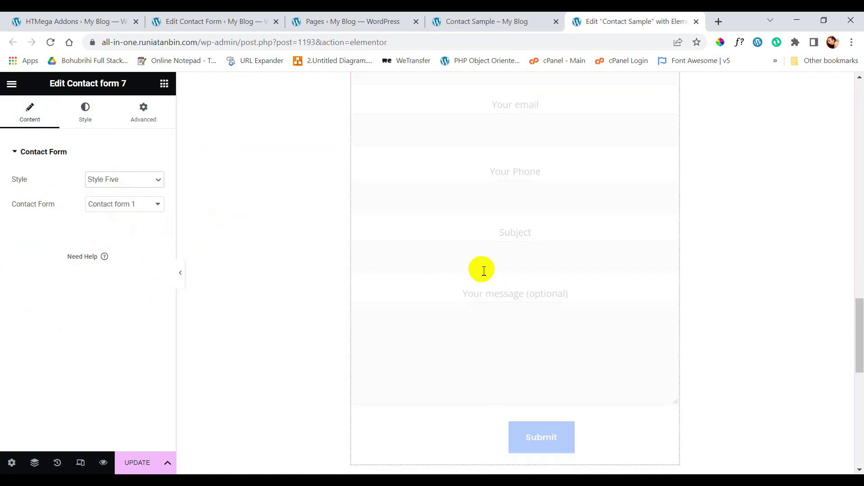
{"action": "scroll", "coordinate": [484, 271], "scroll_direction": "up", "scroll_amount": 3}
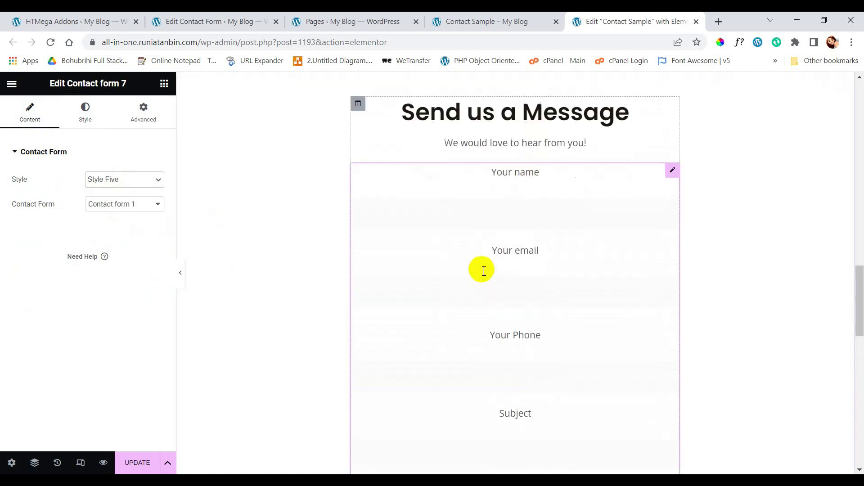
{"action": "scroll", "coordinate": [484, 271], "scroll_direction": "down", "scroll_amount": 7}
{"action": "left_click", "coordinate": [96, 180]}
{"action": "left_click", "coordinate": [104, 236]}
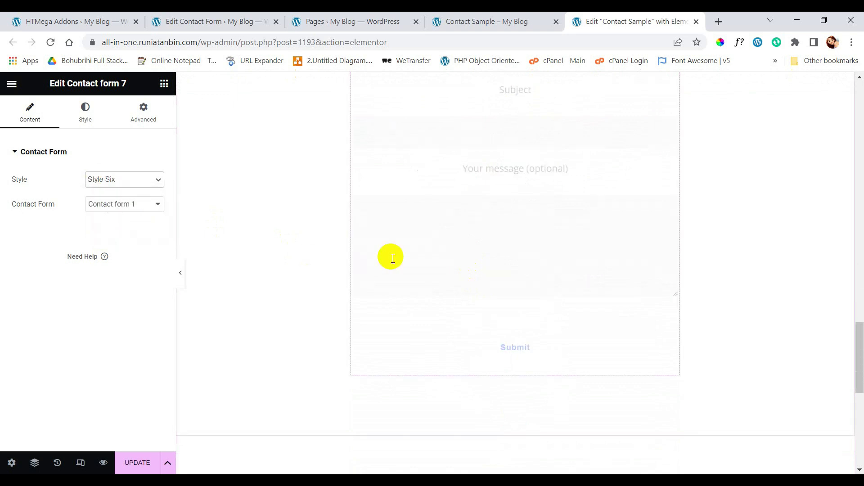
{"action": "scroll", "coordinate": [393, 258], "scroll_direction": "up", "scroll_amount": 6}
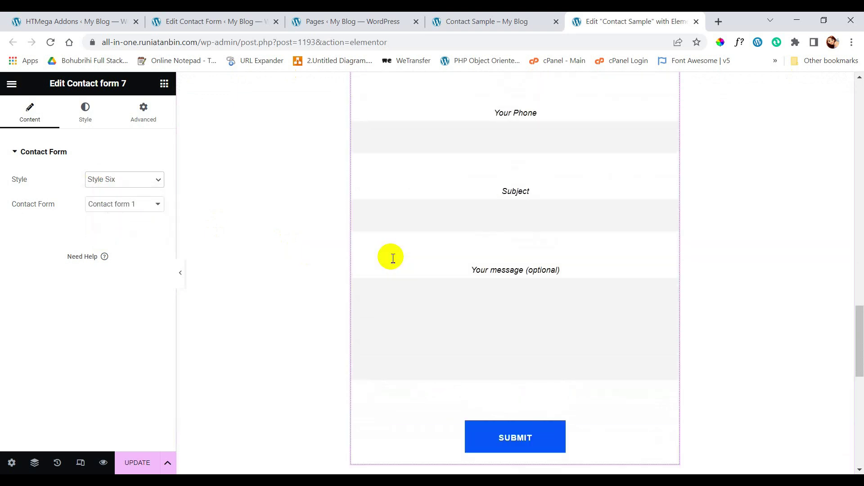
{"action": "scroll", "coordinate": [393, 258], "scroll_direction": "down", "scroll_amount": 7}
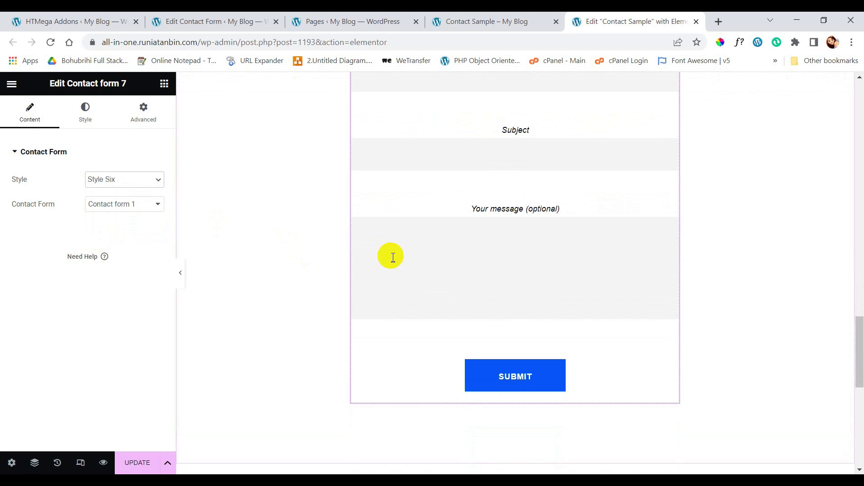
{"action": "scroll", "coordinate": [487, 239], "scroll_direction": "up", "scroll_amount": 6}
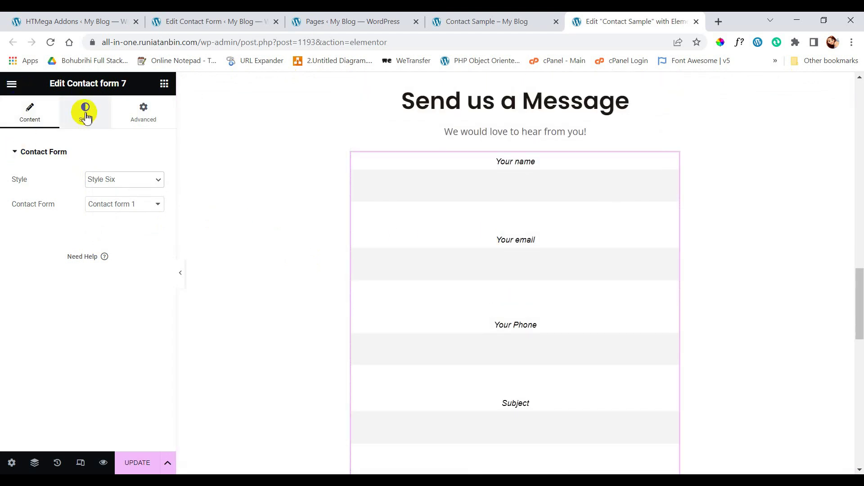
Left-align the form labels and try a grey form background before clearing it back to white.
{"action": "left_click", "coordinate": [85, 112]}
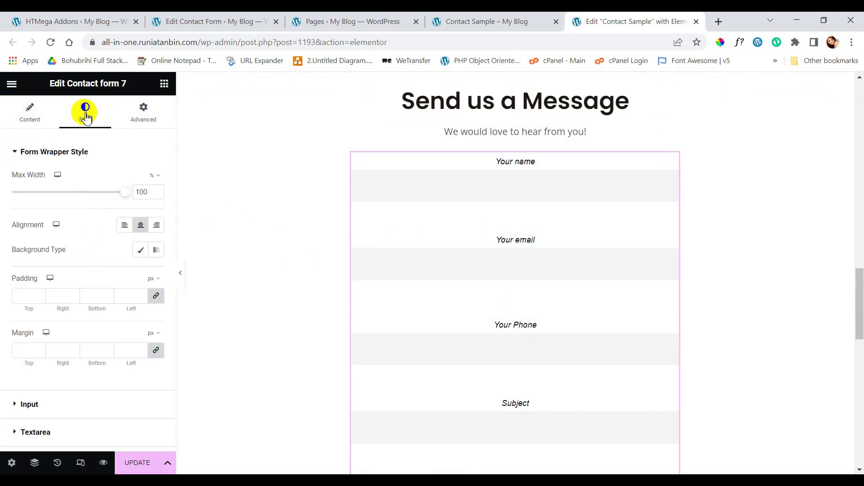
{"action": "left_click", "coordinate": [125, 227]}
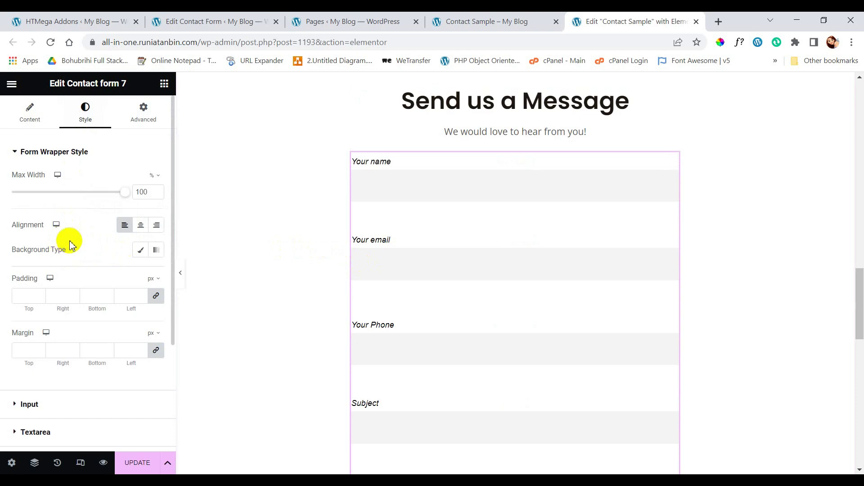
{"action": "left_click", "coordinate": [140, 250]}
{"action": "left_click", "coordinate": [156, 274]}
{"action": "left_click_drag", "start_coordinate": [103, 349], "coordinate": [92, 372]}
{"action": "left_click", "coordinate": [176, 298]}
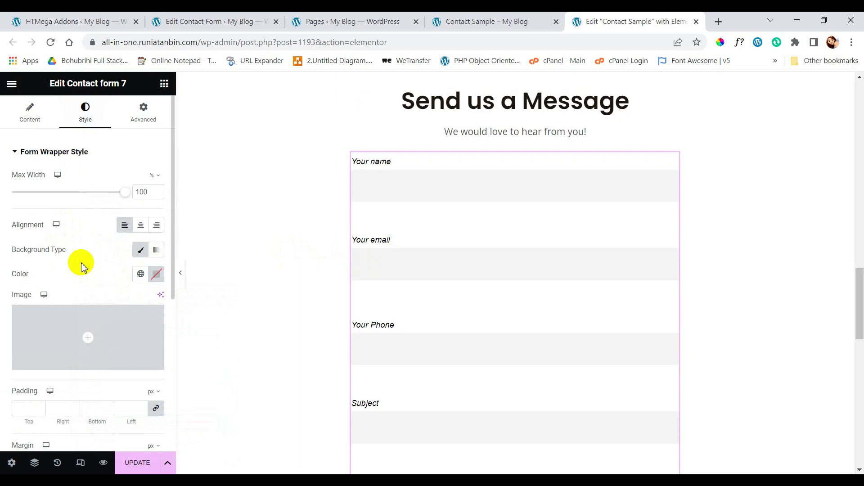
{"action": "scroll", "coordinate": [83, 265], "scroll_direction": "down", "scroll_amount": 2}
{"action": "scroll", "coordinate": [106, 303], "scroll_direction": "down", "scroll_amount": 2}
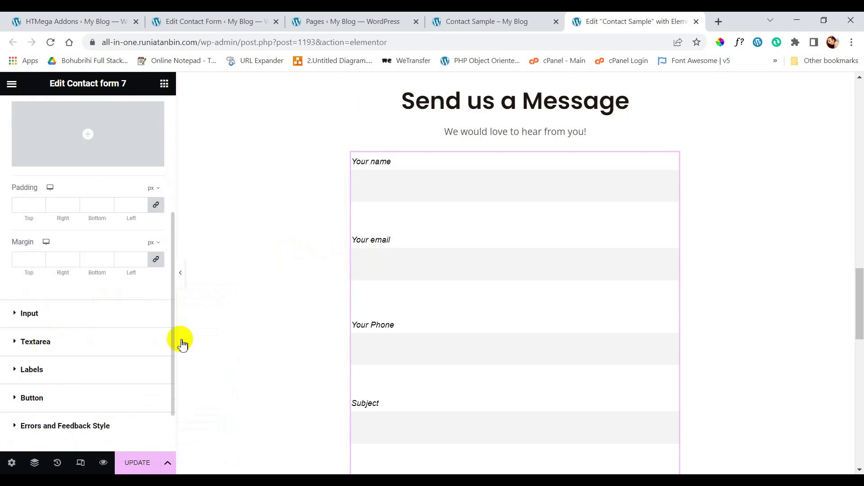
{"action": "scroll", "coordinate": [428, 288], "scroll_direction": "down", "scroll_amount": 5}
{"action": "scroll", "coordinate": [431, 288], "scroll_direction": "up", "scroll_amount": 1}
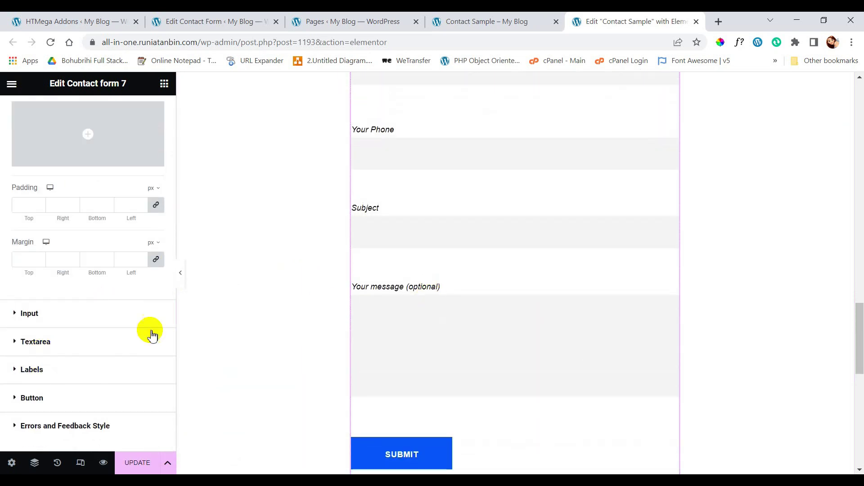
Set the SUBMIT button's normal background colour to yellow.
{"action": "left_click", "coordinate": [64, 398]}
{"action": "scroll", "coordinate": [87, 346], "scroll_direction": "down", "scroll_amount": 2}
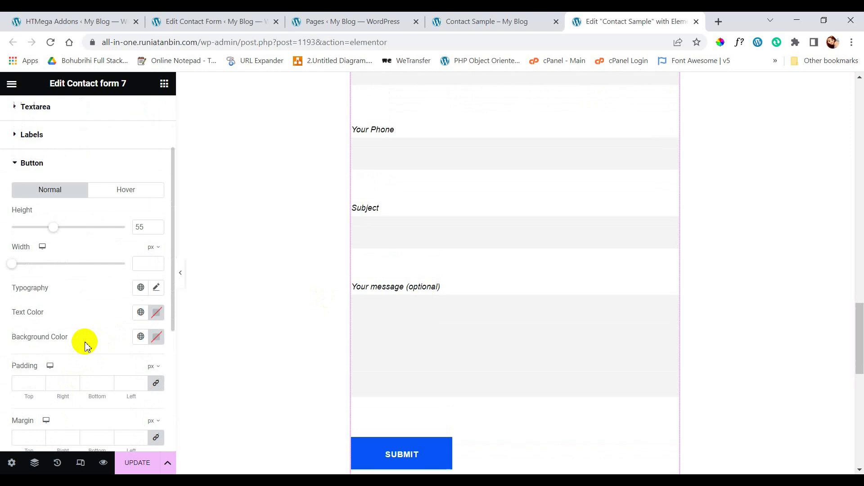
{"action": "left_click", "coordinate": [157, 338]}
{"action": "left_click", "coordinate": [109, 283]}
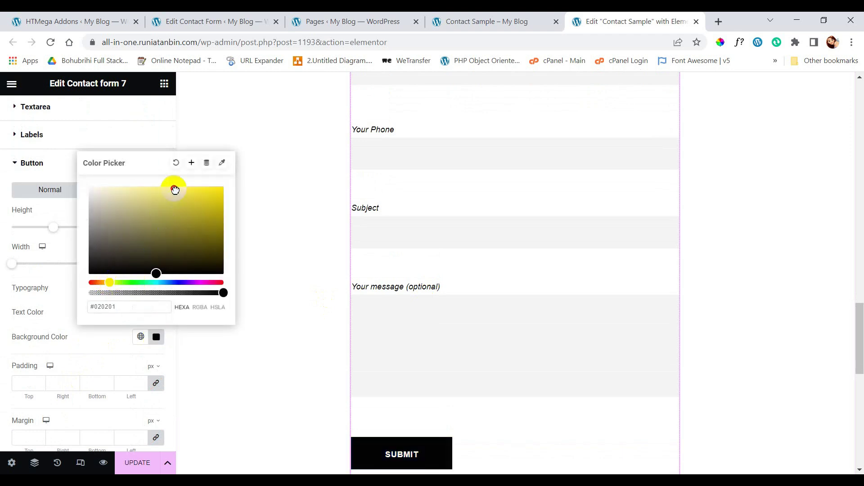
{"action": "left_click_drag", "start_coordinate": [175, 190], "coordinate": [176, 194]}
{"action": "left_click", "coordinate": [127, 342]}
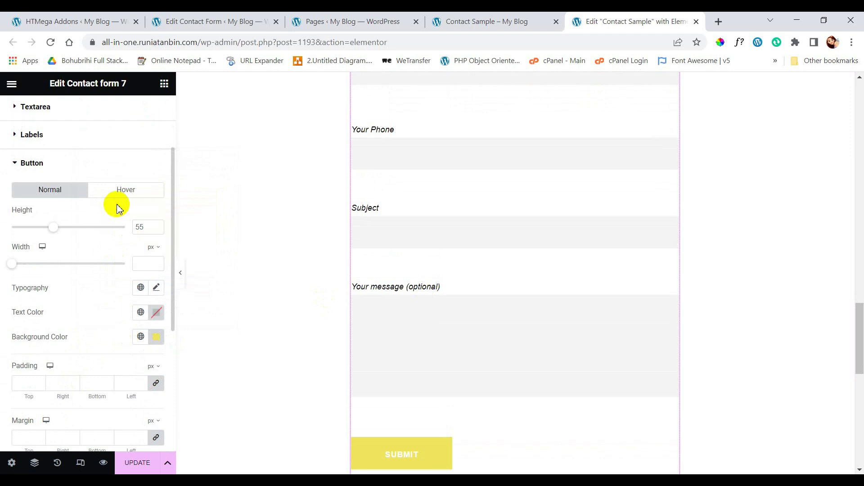
Give the SUBMIT button a green background for its hover state.
{"action": "left_click", "coordinate": [118, 192]}
{"action": "left_click", "coordinate": [156, 296]}
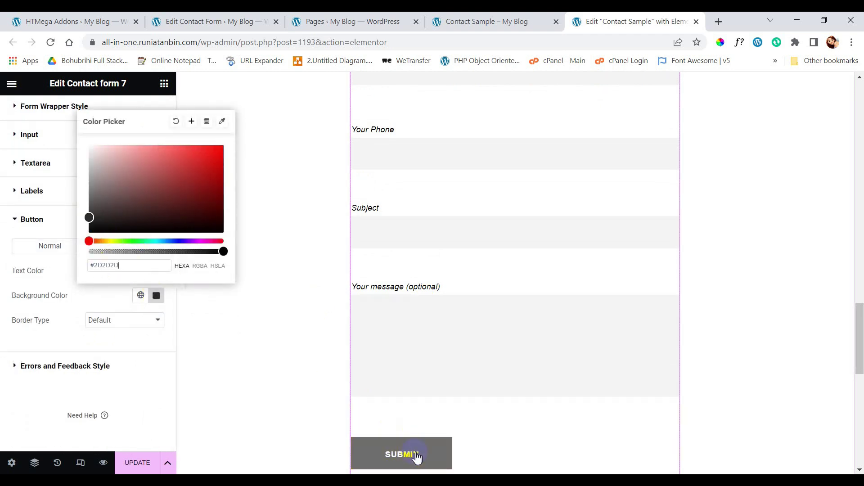
{"action": "left_click", "coordinate": [94, 219]}
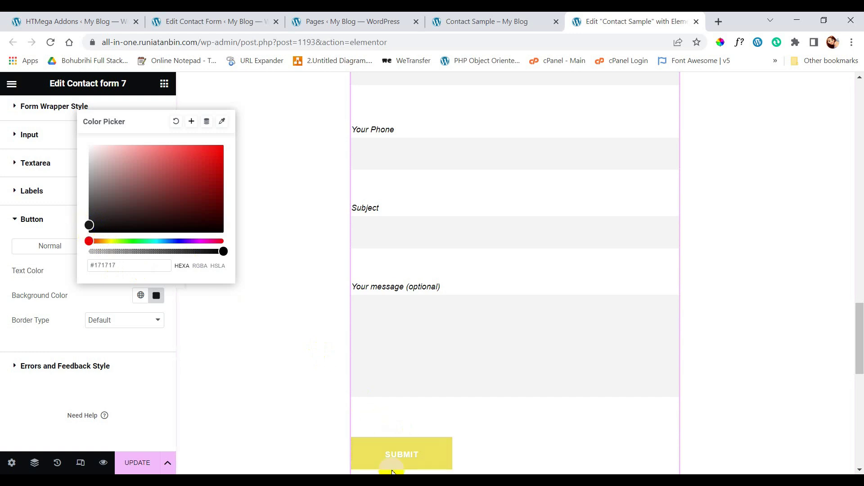
{"action": "scroll", "coordinate": [440, 373], "scroll_direction": "up", "scroll_amount": 5}
{"action": "scroll", "coordinate": [440, 372], "scroll_direction": "down", "scroll_amount": 5}
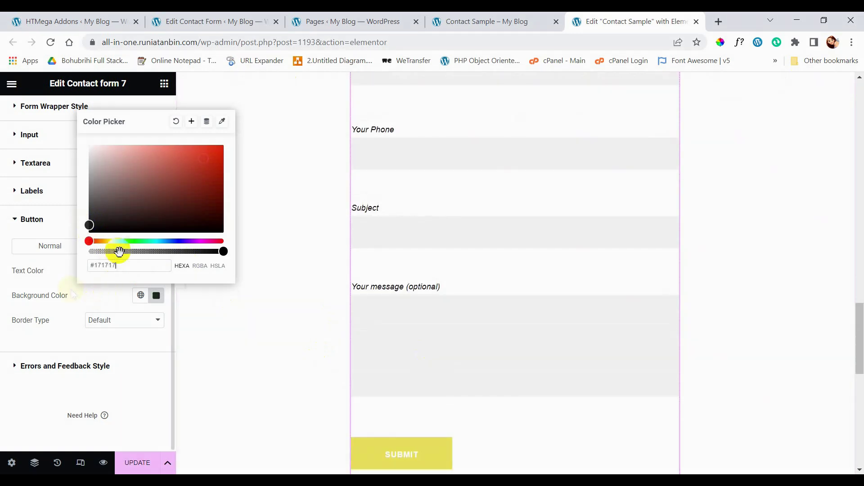
{"action": "left_click", "coordinate": [374, 302]}
{"action": "scroll", "coordinate": [405, 293], "scroll_direction": "up", "scroll_amount": 4}
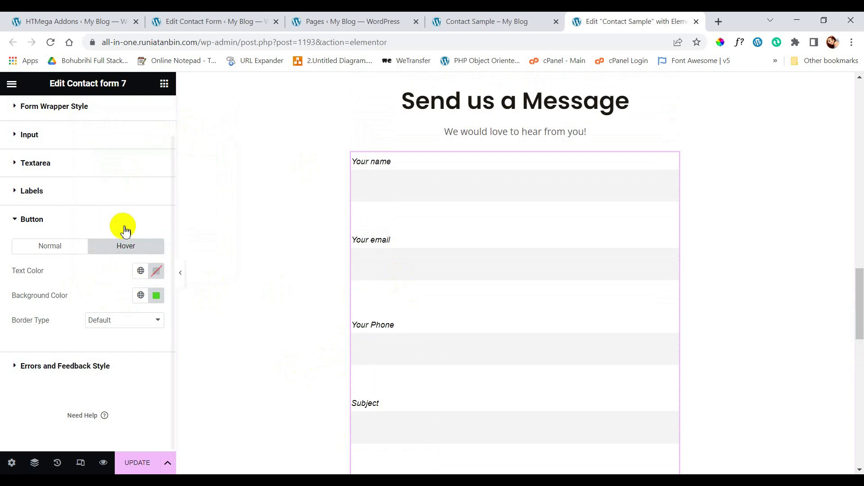
Make the form label text grey and set its font family to Helvetica.
{"action": "left_click", "coordinate": [51, 193]}
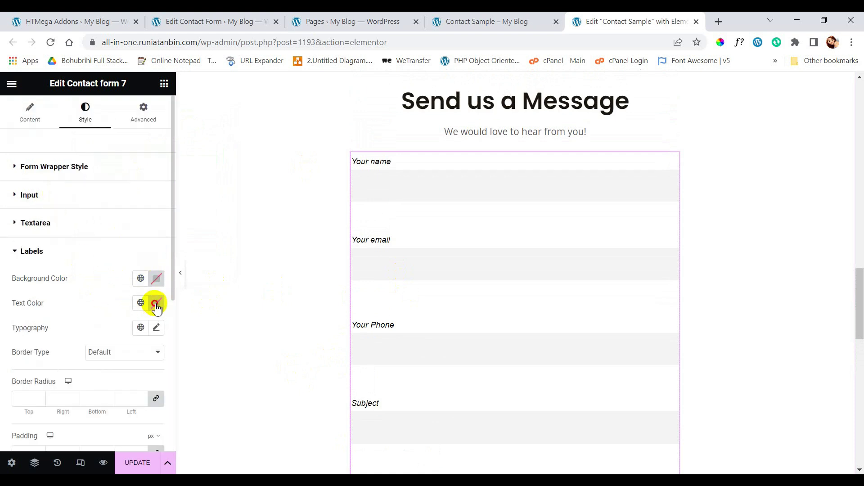
{"action": "left_click", "coordinate": [157, 308]}
{"action": "left_click", "coordinate": [86, 188]}
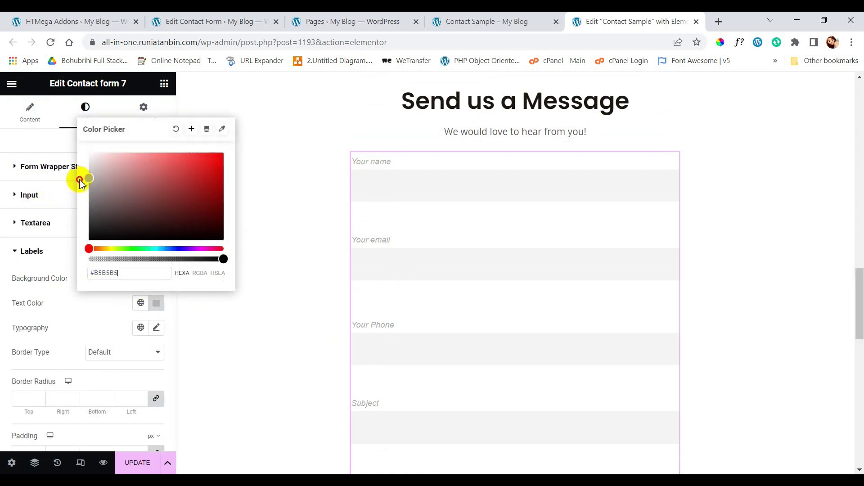
{"action": "left_click", "coordinate": [156, 328]}
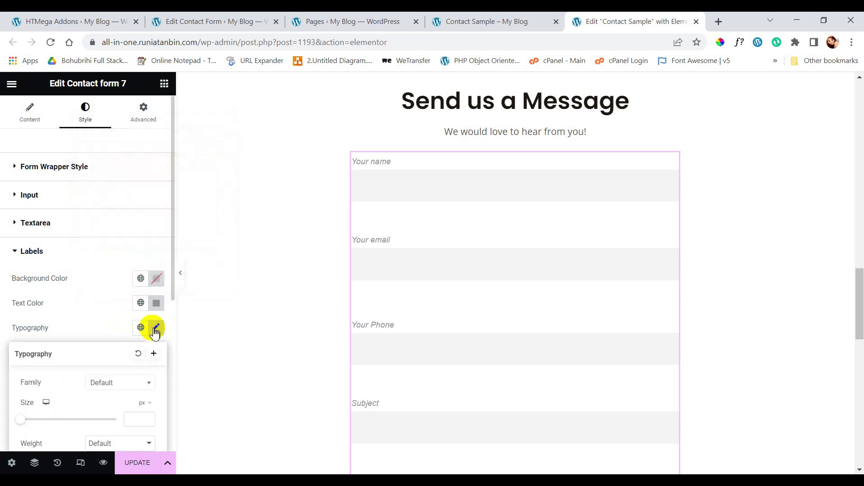
{"action": "left_click", "coordinate": [130, 388]}
{"action": "left_click", "coordinate": [107, 334]}
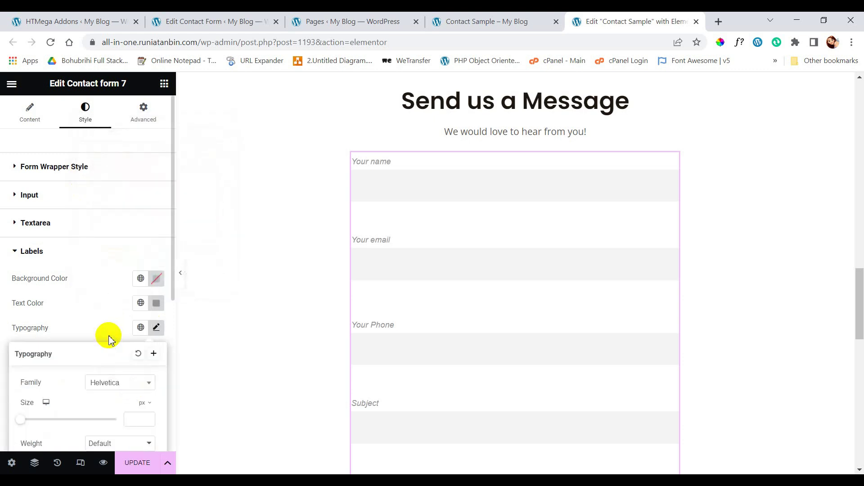
{"action": "scroll", "coordinate": [135, 360], "scroll_direction": "down", "scroll_amount": 1}
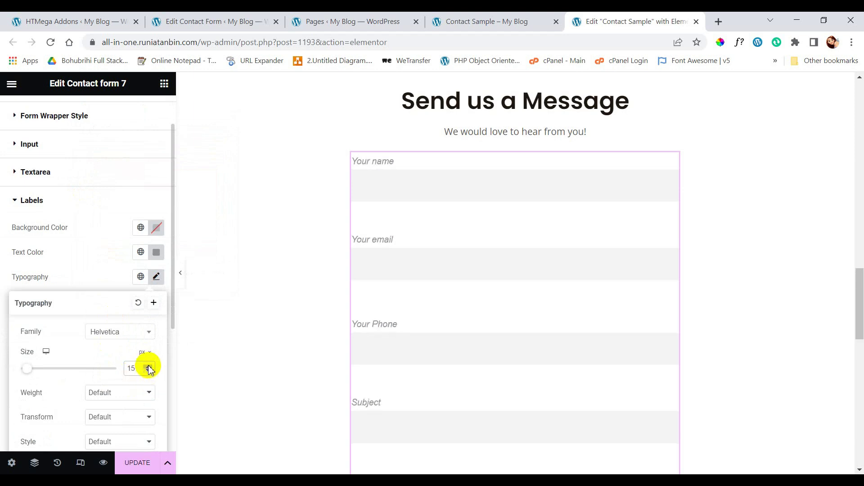
Set the label font weight to 500 (Medium) and Capitalize text transform.
{"action": "left_click", "coordinate": [120, 392]}
{"action": "left_click", "coordinate": [112, 322]}
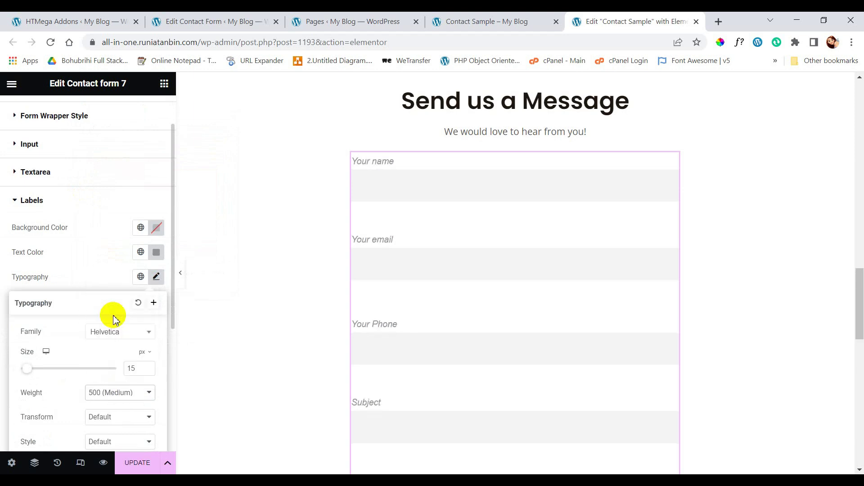
{"action": "scroll", "coordinate": [99, 382], "scroll_direction": "down", "scroll_amount": 1}
{"action": "left_click", "coordinate": [112, 389]}
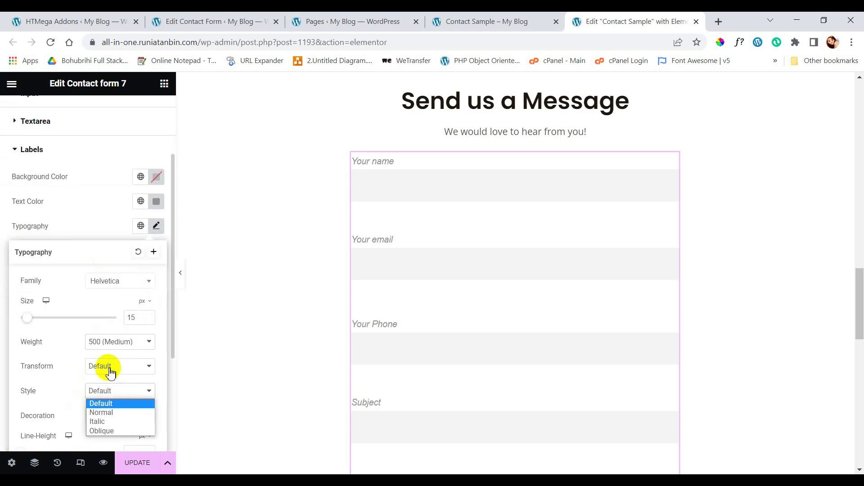
{"action": "left_click", "coordinate": [109, 366]}
{"action": "left_click", "coordinate": [108, 408]}
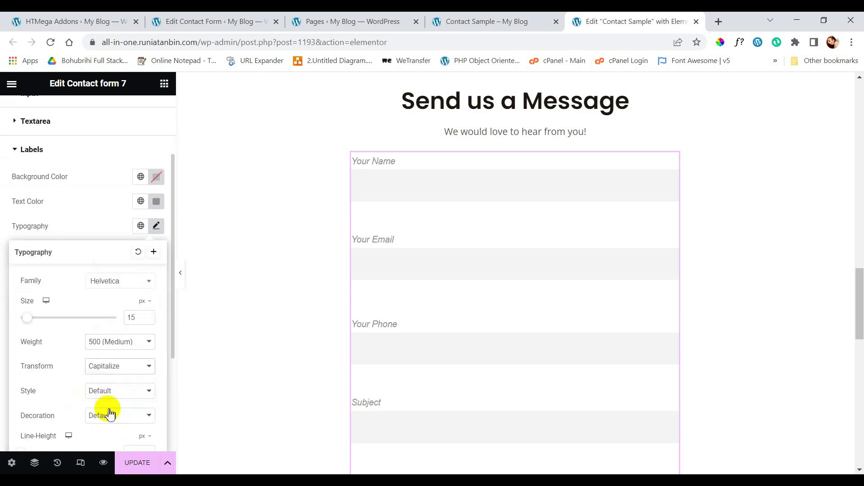
{"action": "left_click", "coordinate": [104, 223]}
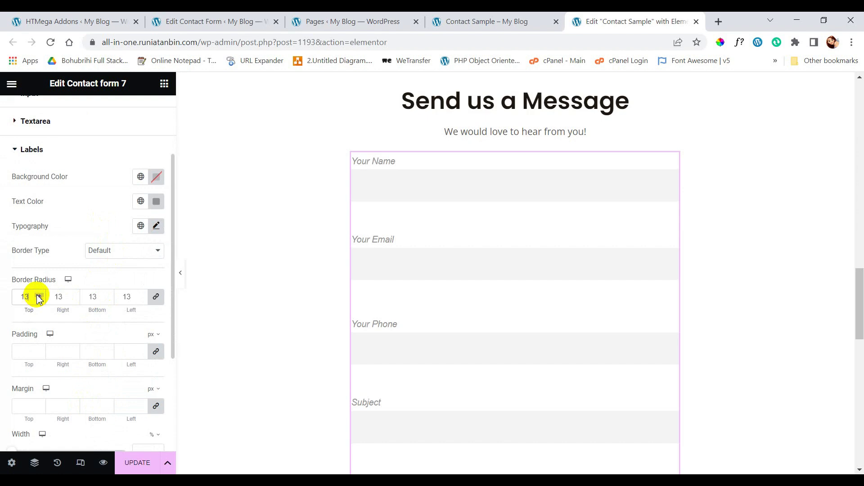
{"action": "scroll", "coordinate": [33, 304], "scroll_direction": "down", "scroll_amount": 1}
{"action": "scroll", "coordinate": [49, 291], "scroll_direction": "up", "scroll_amount": 3}
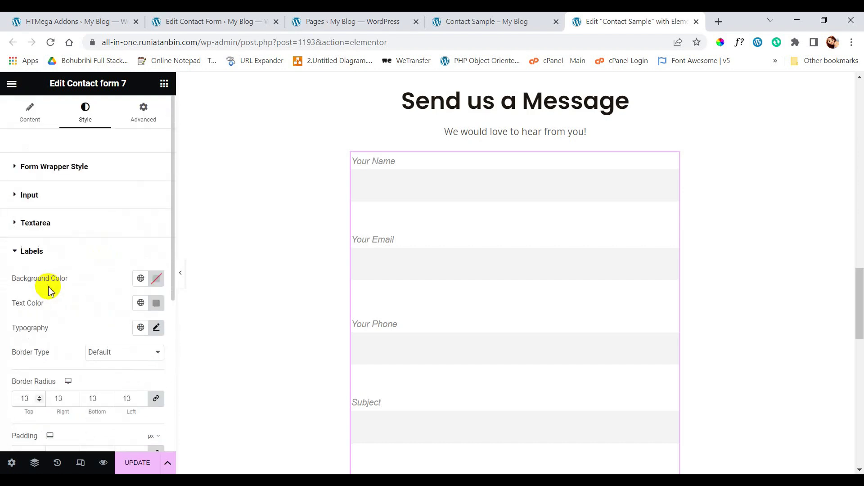
Shorten the message box and adjust the height of the input fields.
{"action": "left_click", "coordinate": [46, 227]}
{"action": "scroll", "coordinate": [429, 322], "scroll_direction": "down", "scroll_amount": 5}
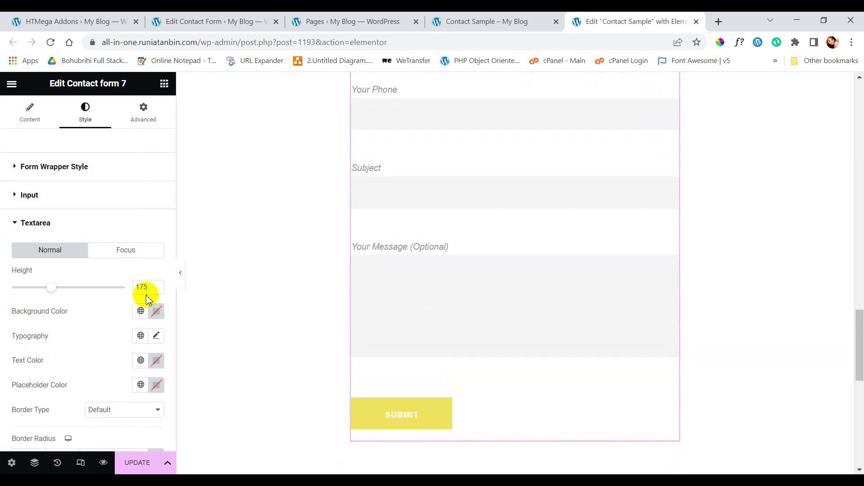
{"action": "left_click_drag", "start_coordinate": [156, 290], "coordinate": [157, 289]}
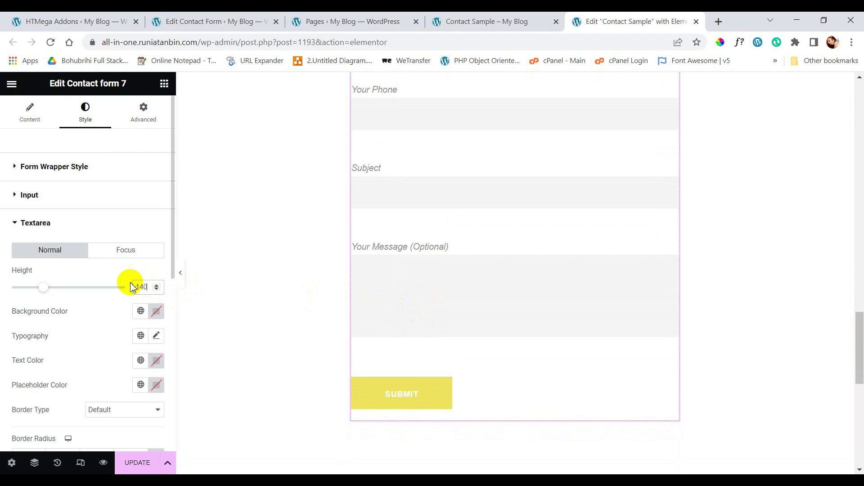
{"action": "left_click", "coordinate": [53, 198]}
{"action": "mouse_move", "coordinate": [56, 265]}
{"action": "left_mouse_down"}
{"action": "mouse_move", "coordinate": [27, 264]}
{"action": "mouse_move", "coordinate": [46, 263]}
{"action": "left_mouse_up"}
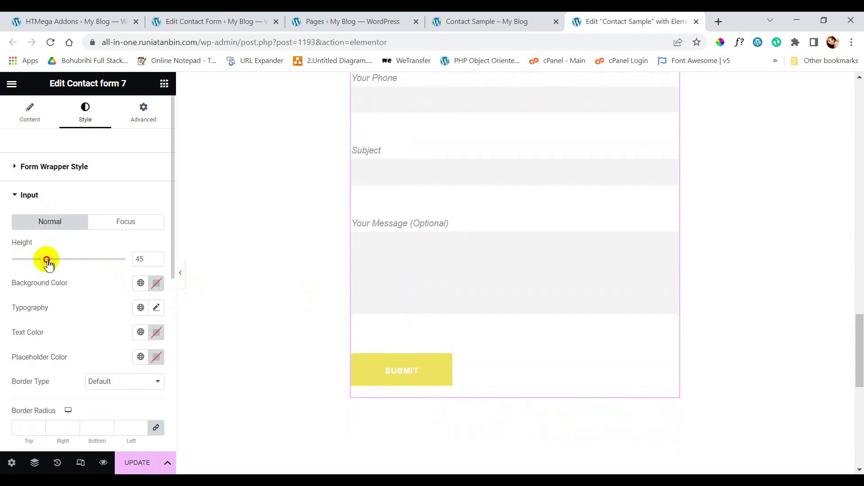
{"action": "scroll", "coordinate": [67, 293], "scroll_direction": "down", "scroll_amount": 1}
{"action": "scroll", "coordinate": [67, 293], "scroll_direction": "up", "scroll_amount": 1}
Raise the form wrapper's linked padding to 16 px and set its margin to 0.
{"action": "left_click", "coordinate": [48, 170]}
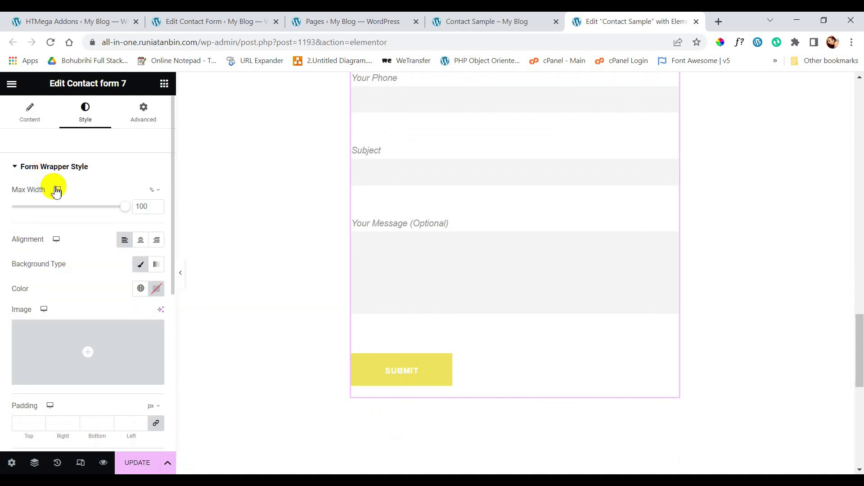
{"action": "scroll", "coordinate": [43, 293], "scroll_direction": "down", "scroll_amount": 3}
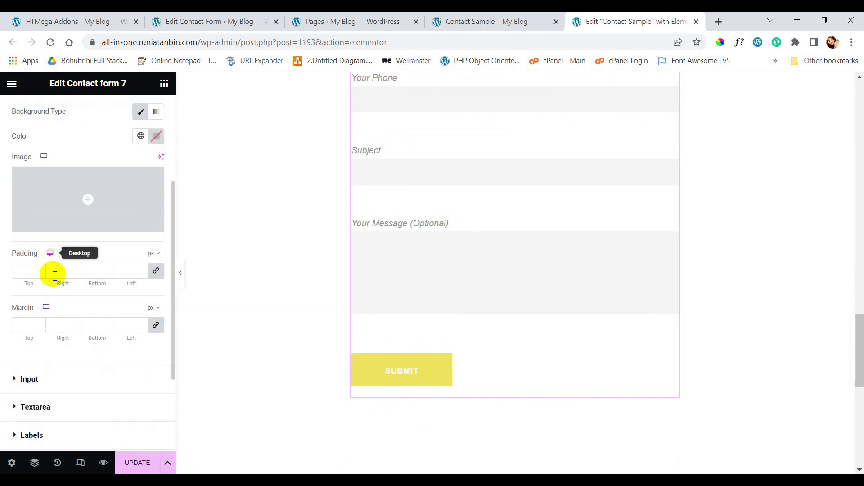
{"action": "scroll", "coordinate": [54, 274], "scroll_direction": "up", "scroll_amount": 3}
{"action": "scroll", "coordinate": [69, 301], "scroll_direction": "down", "scroll_amount": 3}
{"action": "left_click", "coordinate": [39, 269]}
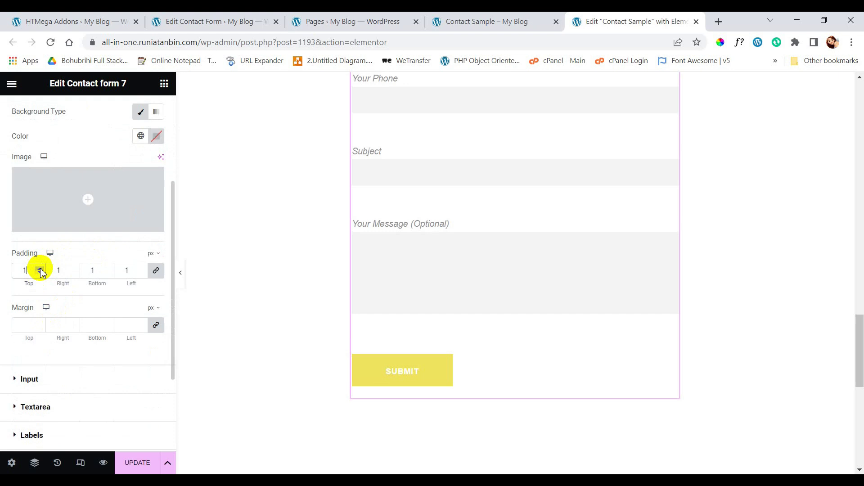
{"action": "left_click", "coordinate": [40, 268]}
{"action": "left_click_drag", "start_coordinate": [40, 269], "coordinate": [39, 269]}
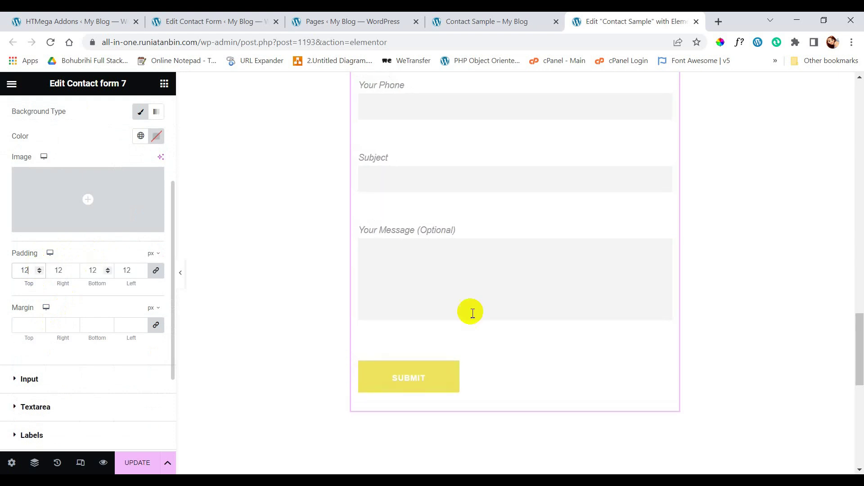
{"action": "scroll", "coordinate": [494, 321], "scroll_direction": "up", "scroll_amount": 5}
{"action": "scroll", "coordinate": [494, 321], "scroll_direction": "up", "scroll_amount": 1}
{"action": "scroll", "coordinate": [493, 321], "scroll_direction": "down", "scroll_amount": 5}
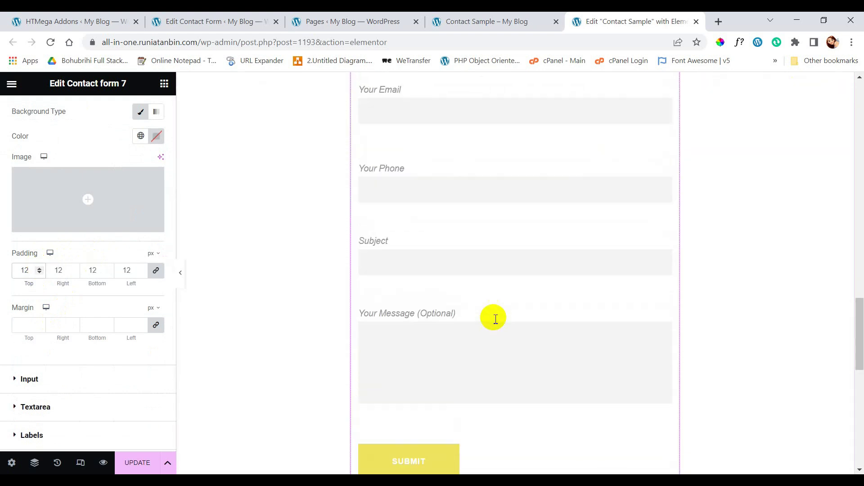
{"action": "scroll", "coordinate": [493, 320], "scroll_direction": "up", "scroll_amount": 2}
{"action": "scroll", "coordinate": [494, 320], "scroll_direction": "up", "scroll_amount": 1}
{"action": "left_click", "coordinate": [39, 268]}
{"action": "left_click", "coordinate": [40, 268]}
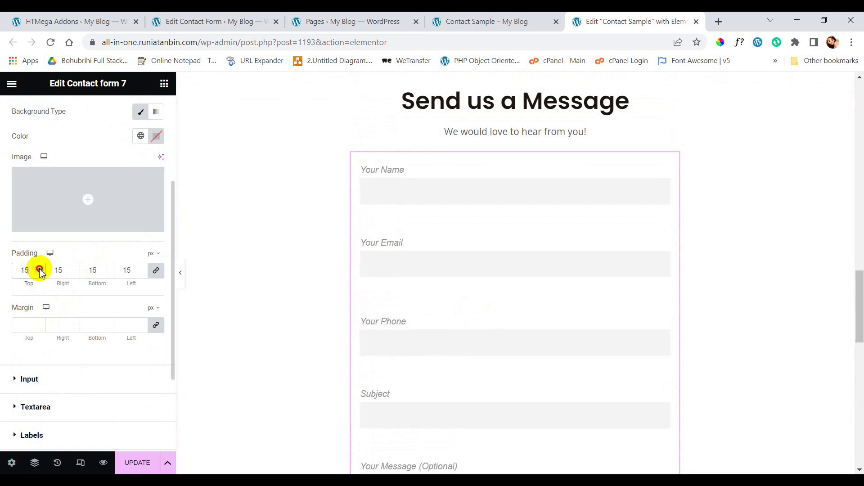
{"action": "left_click", "coordinate": [156, 325]}
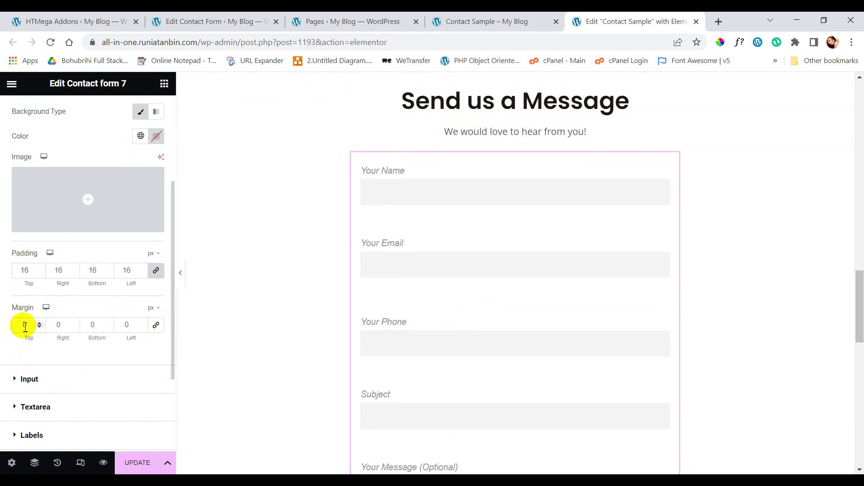
{"action": "scroll", "coordinate": [62, 266], "scroll_direction": "up", "scroll_amount": 3}
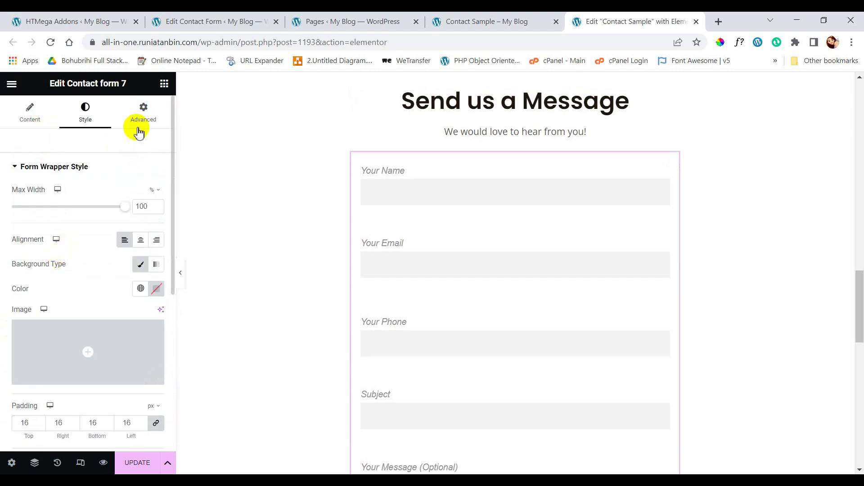
Give the form a more transparent box shadow under Advanced > Border, then reload the live page.
{"action": "scroll", "coordinate": [80, 223], "scroll_direction": "down", "scroll_amount": 6}
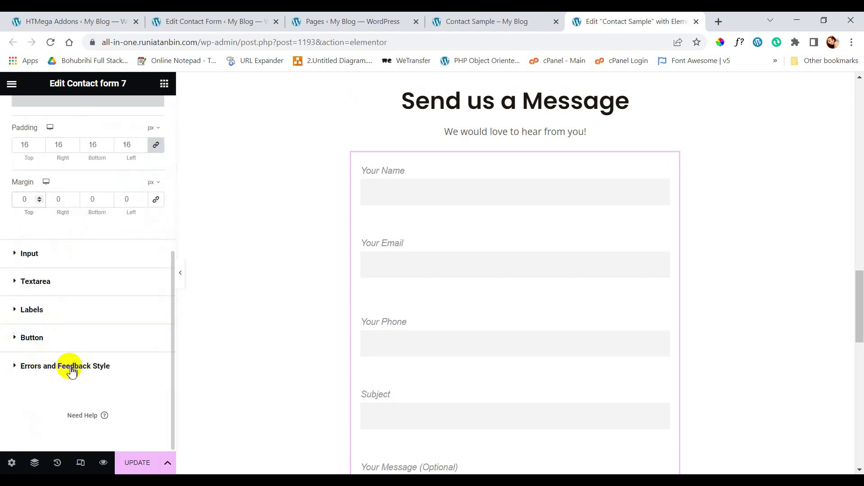
{"action": "left_click", "coordinate": [72, 367]}
{"action": "scroll", "coordinate": [90, 338], "scroll_direction": "up", "scroll_amount": 4}
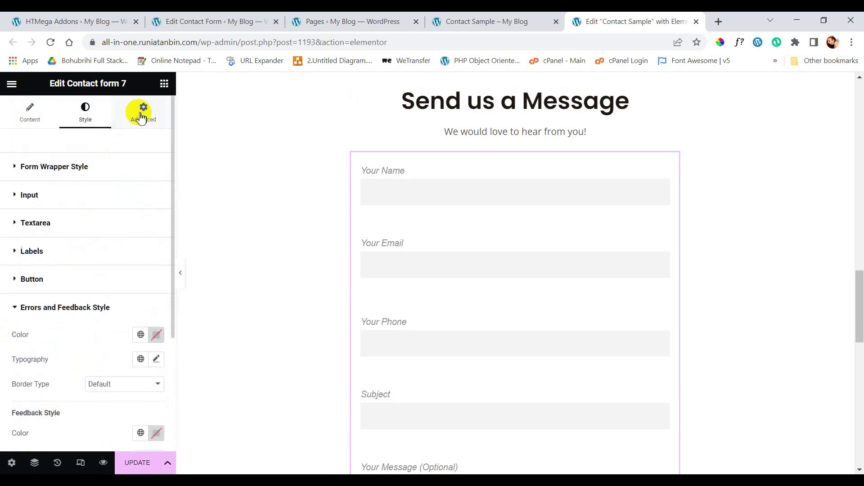
{"action": "left_click", "coordinate": [142, 112]}
{"action": "scroll", "coordinate": [67, 293], "scroll_direction": "down", "scroll_amount": 4}
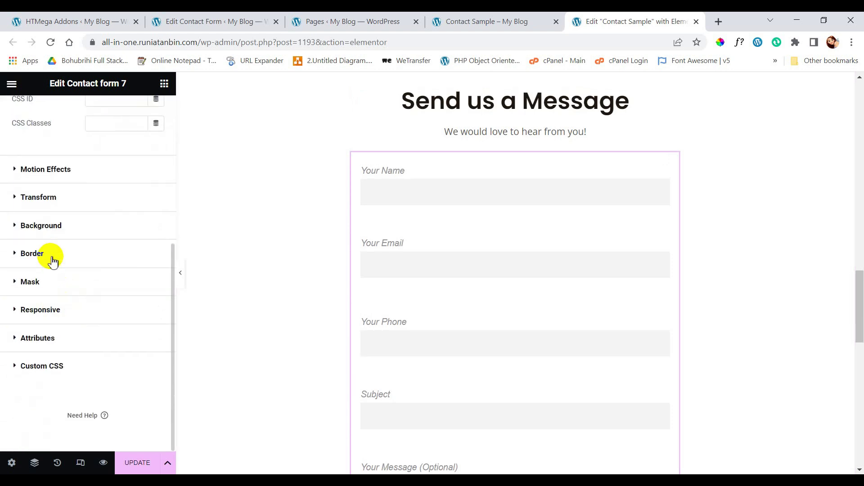
{"action": "left_click", "coordinate": [50, 254]}
{"action": "left_click", "coordinate": [155, 388]}
{"action": "scroll", "coordinate": [147, 323], "scroll_direction": "down", "scroll_amount": 3}
{"action": "left_click", "coordinate": [145, 318]}
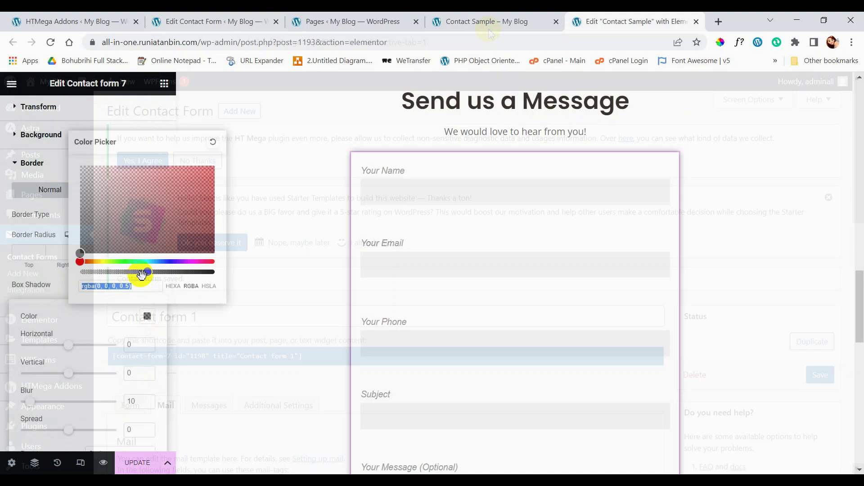
{"action": "left_click_drag", "start_coordinate": [141, 274], "coordinate": [102, 275]}
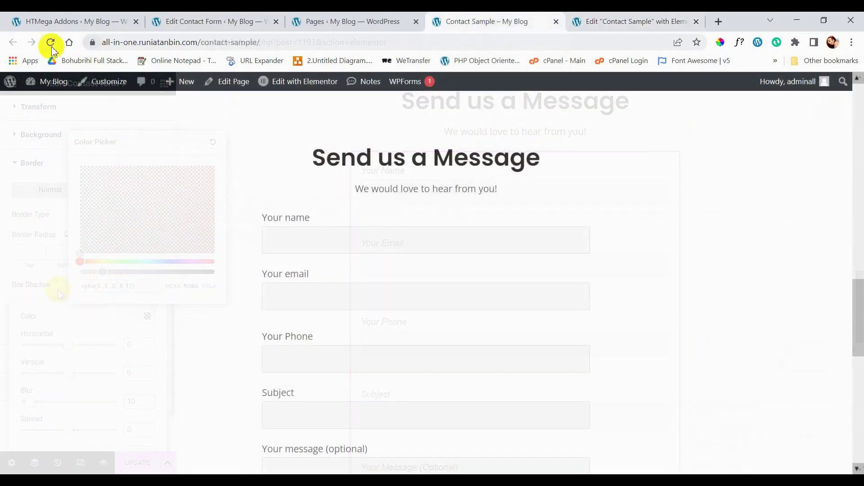
{"action": "left_click", "coordinate": [50, 42]}
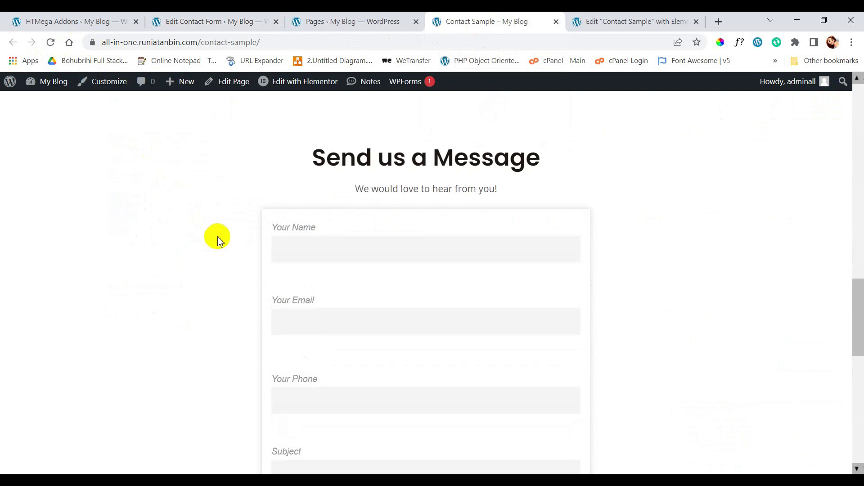
Fill the form's name field, a saved e-mail address and a test phone number.
{"action": "scroll", "coordinate": [218, 242], "scroll_direction": "down", "scroll_amount": 6}
{"action": "scroll", "coordinate": [218, 237], "scroll_direction": "up", "scroll_amount": 8}
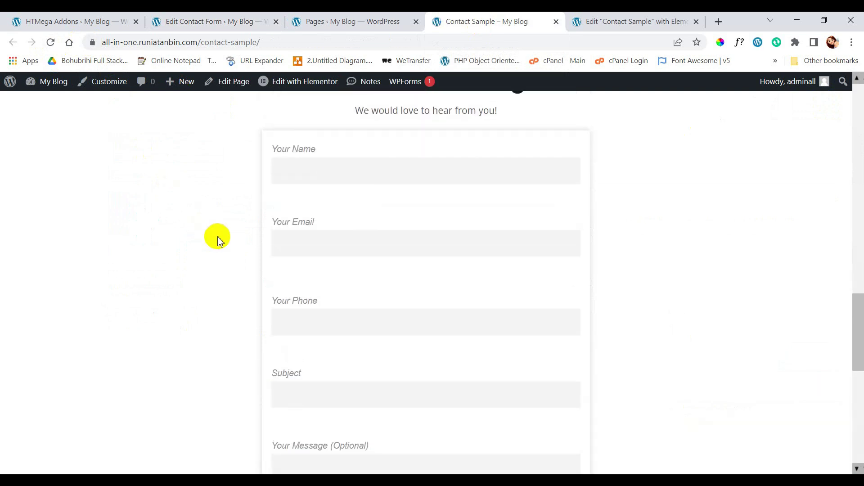
{"action": "scroll", "coordinate": [251, 267], "scroll_direction": "down", "scroll_amount": 2}
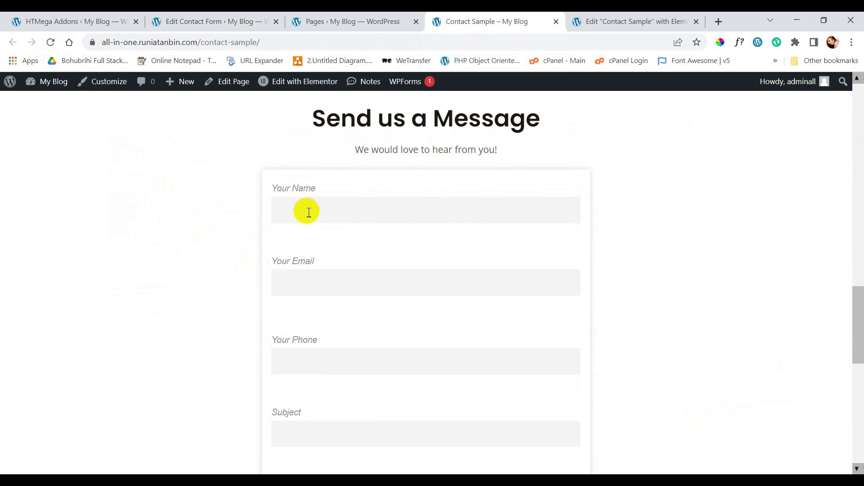
{"action": "left_click", "coordinate": [307, 211]}
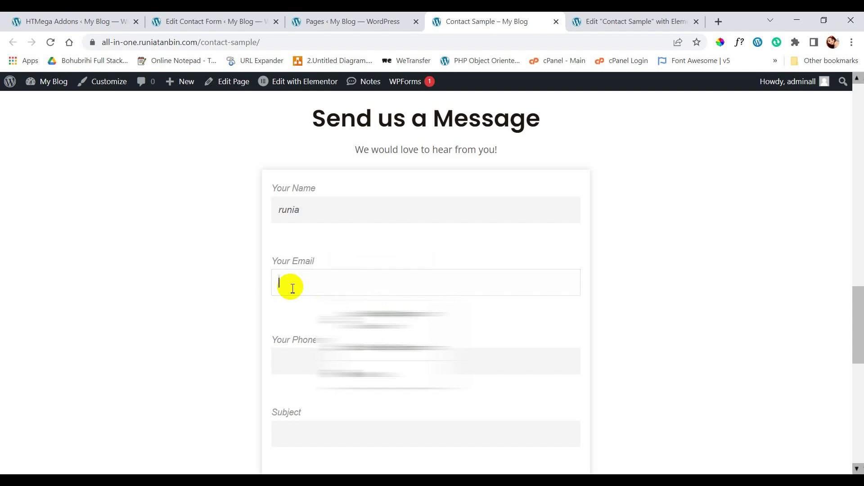
{"action": "type", "text": "email"}
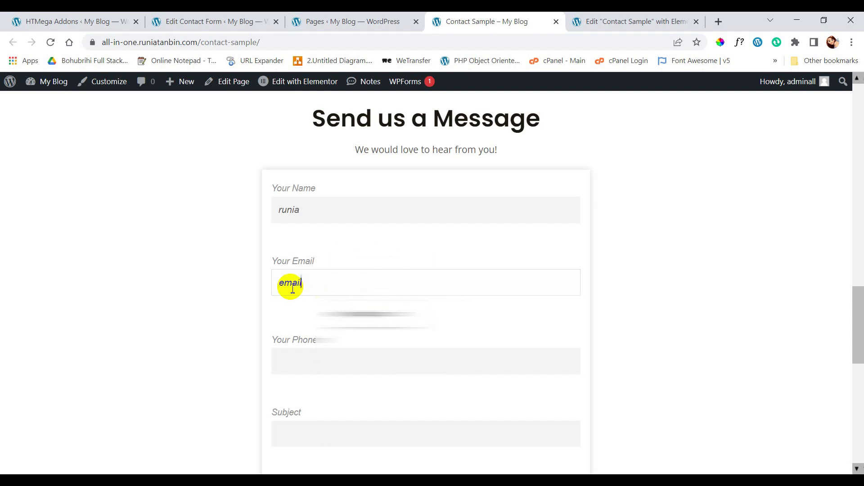
{"action": "left_click", "coordinate": [357, 313]}
{"action": "left_click", "coordinate": [325, 360]}
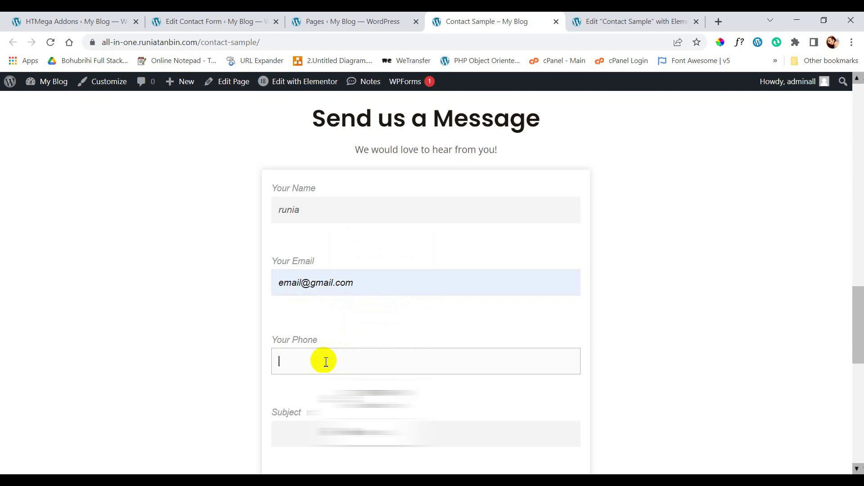
{"action": "type", "text": "12345678"}
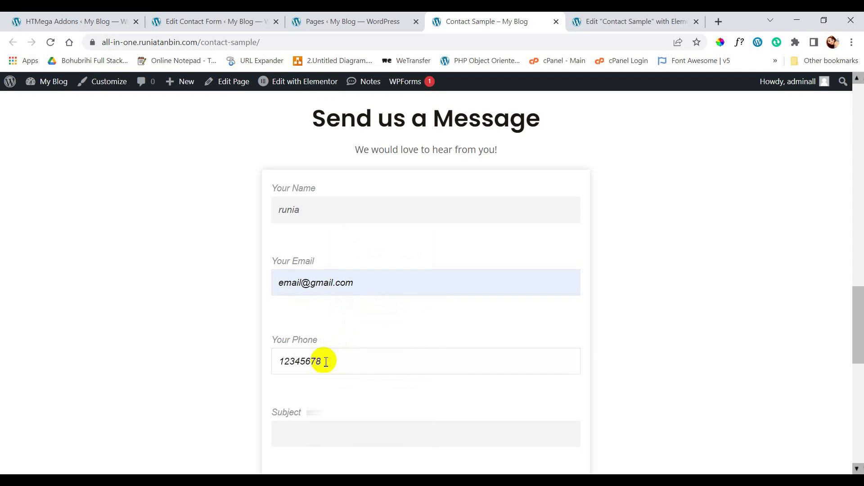
Enter subject 'test' and message 'hi', then submit the form.
{"action": "scroll", "coordinate": [326, 361], "scroll_direction": "down", "scroll_amount": 2}
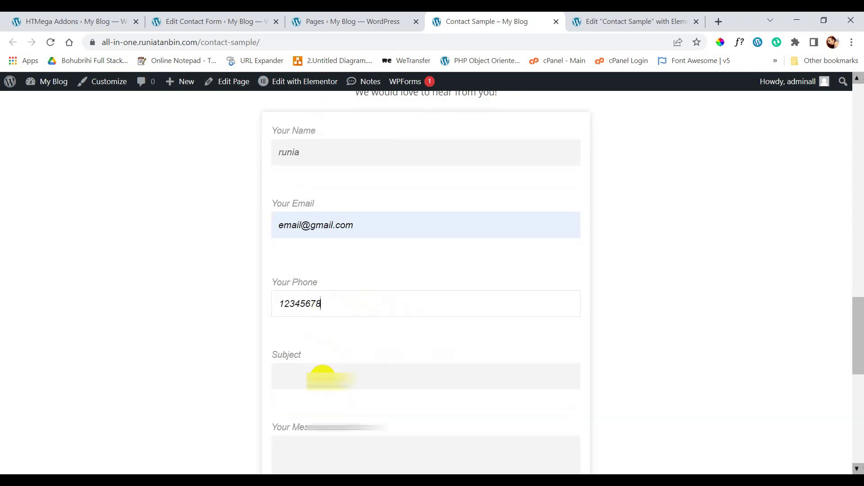
{"action": "left_click", "coordinate": [324, 355]}
{"action": "type", "text": "test"}
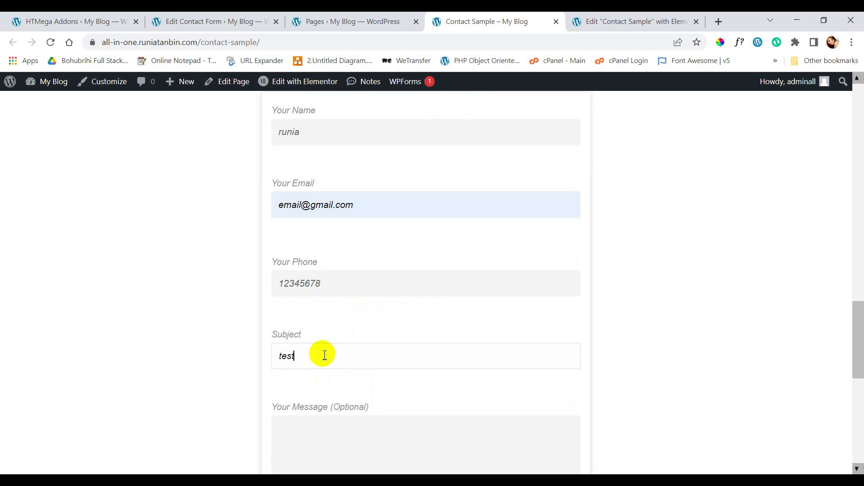
{"action": "scroll", "coordinate": [329, 365], "scroll_direction": "down", "scroll_amount": 2}
{"action": "left_click", "coordinate": [338, 378]}
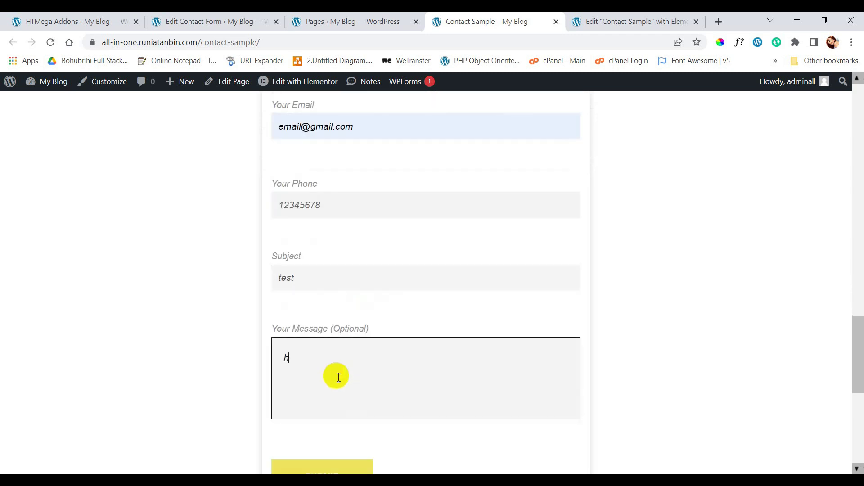
{"action": "type", "text": "hi"}
{"action": "scroll", "coordinate": [339, 378], "scroll_direction": "down", "scroll_amount": 2}
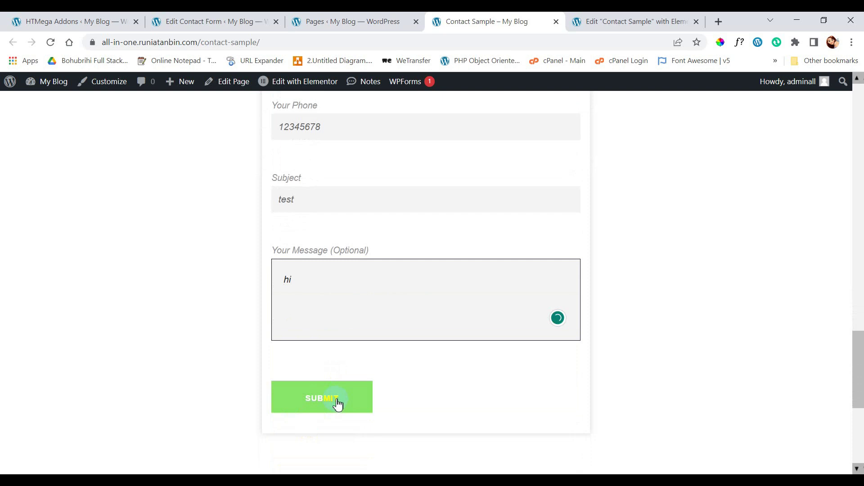
{"action": "left_click", "coordinate": [339, 404]}
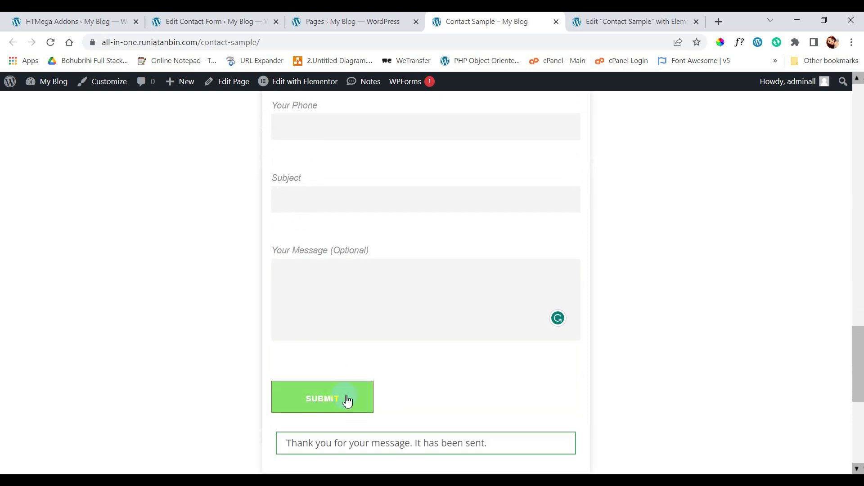
{"action": "scroll", "coordinate": [347, 401], "scroll_direction": "down", "scroll_amount": 2}
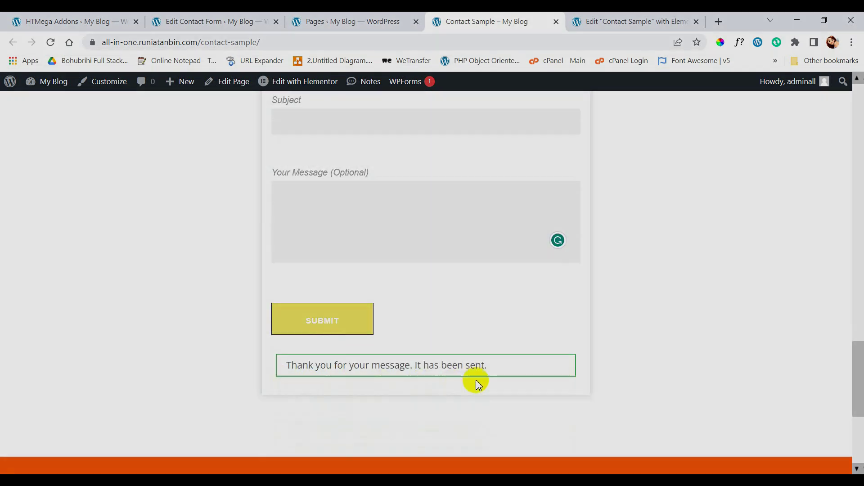